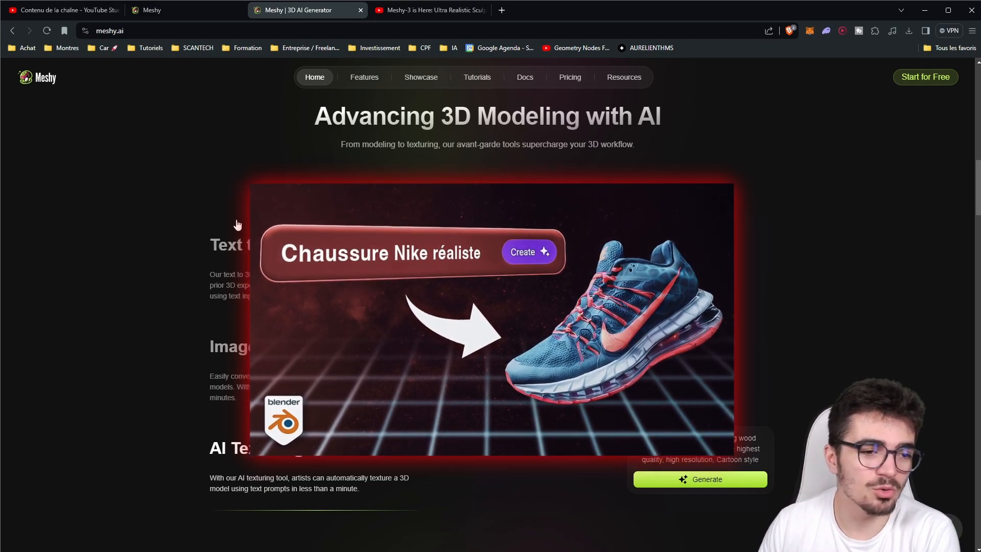
Review the Text to 3D, Image to 3D and AI Texturing feature previews on the Meshy homepage
click(256, 419)
click(291, 280)
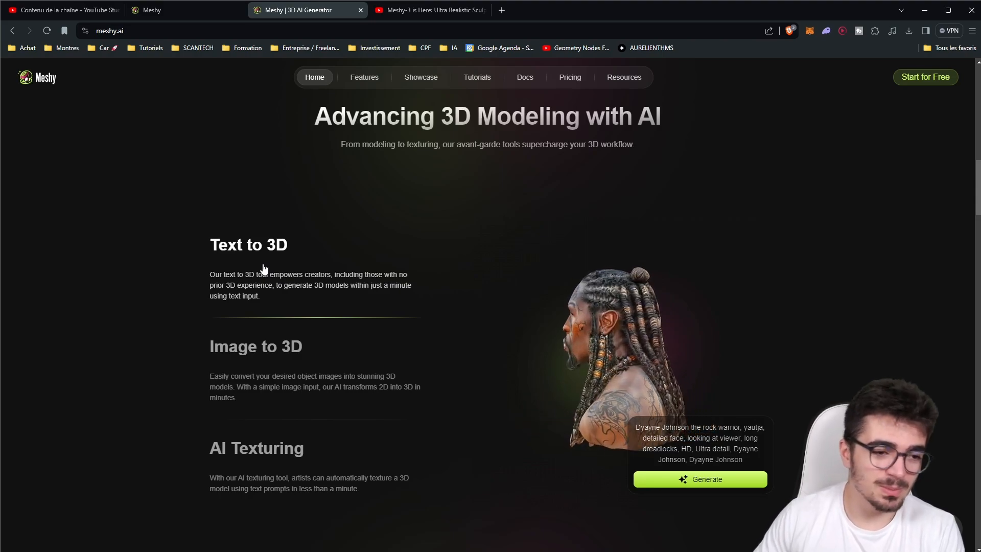
click(264, 378)
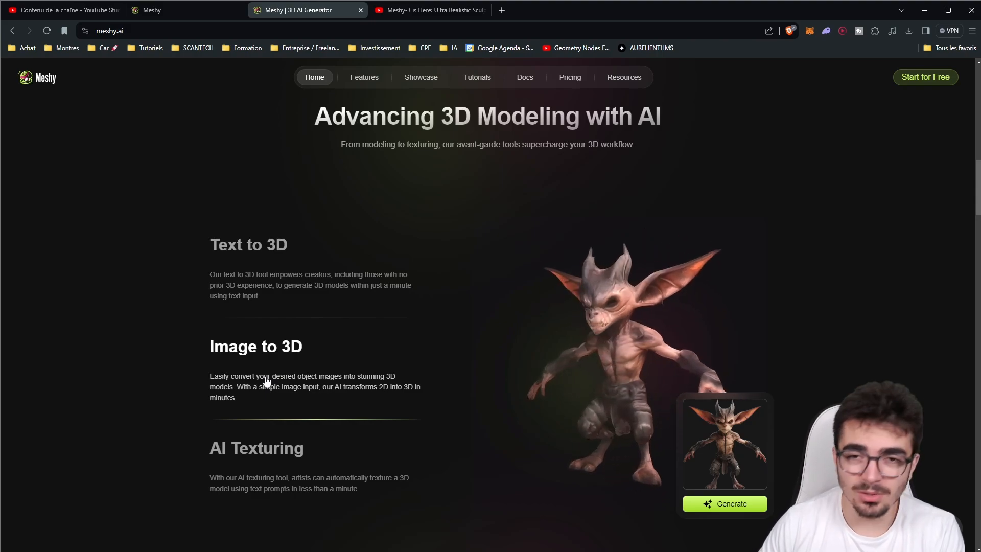
mouse_move(325, 476)
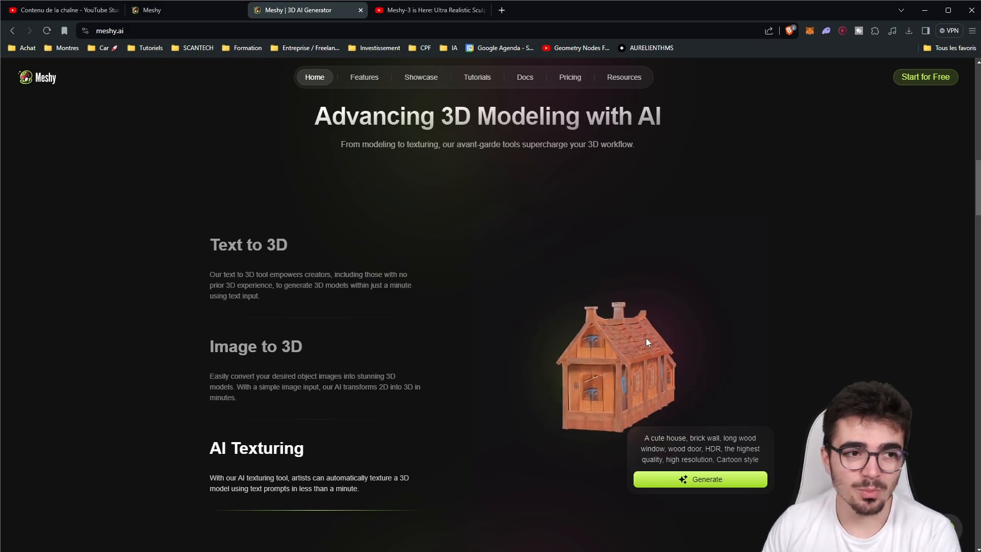
click(195, 12)
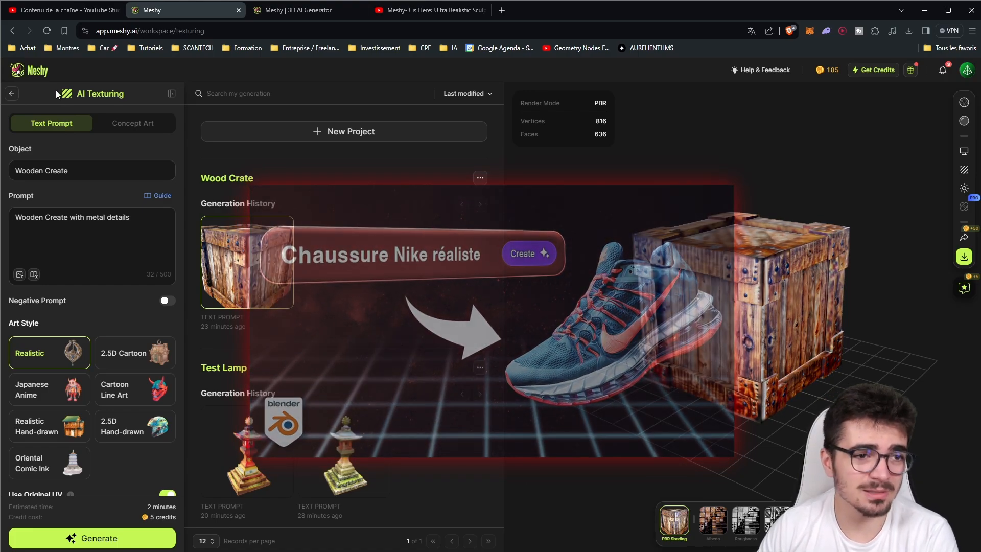
click(288, 11)
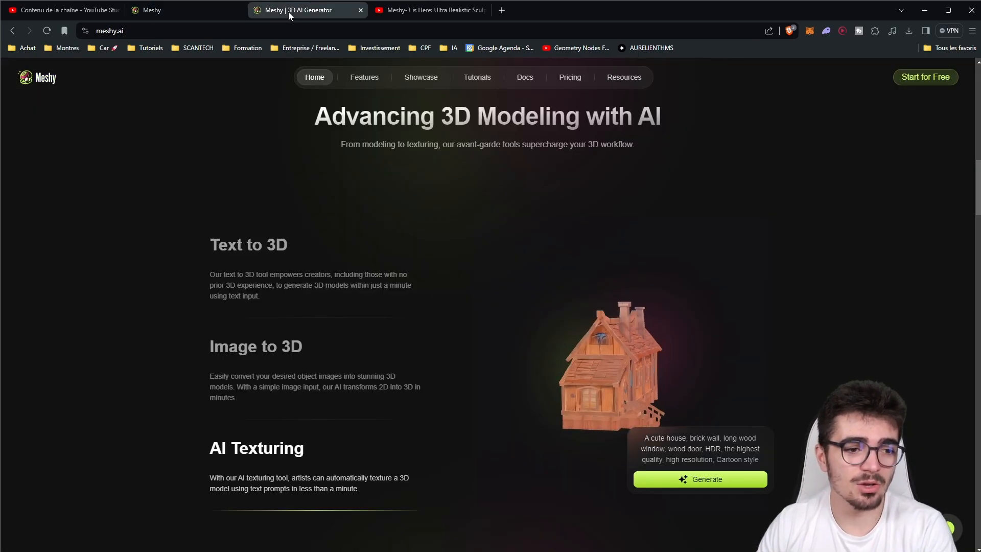
Switch to the Meshy-3 YouTube video and play it from 0:44, pausing on the Meshy-2/Meshy-3 and Before/After comparisons
click(436, 11)
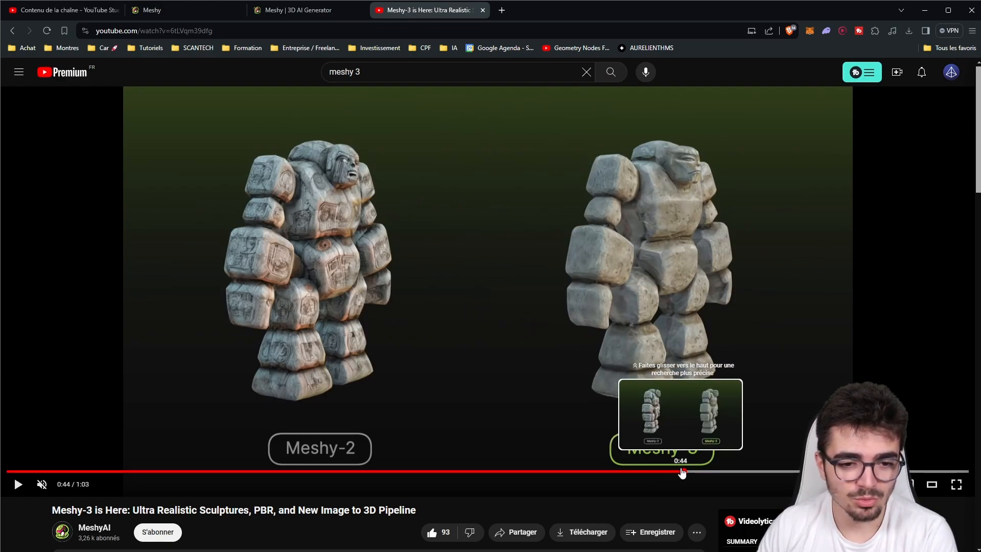
drag(682, 473, 681, 472)
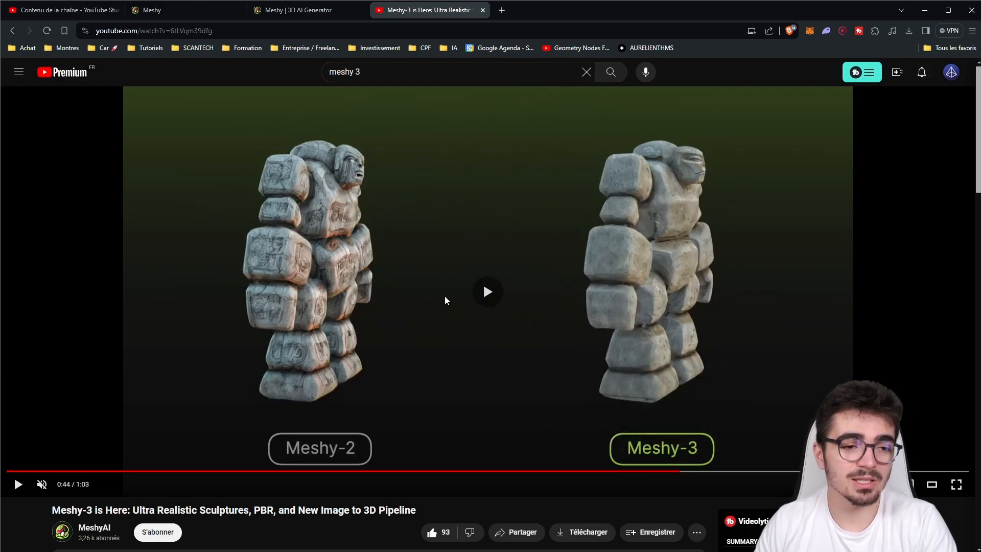
click(452, 251)
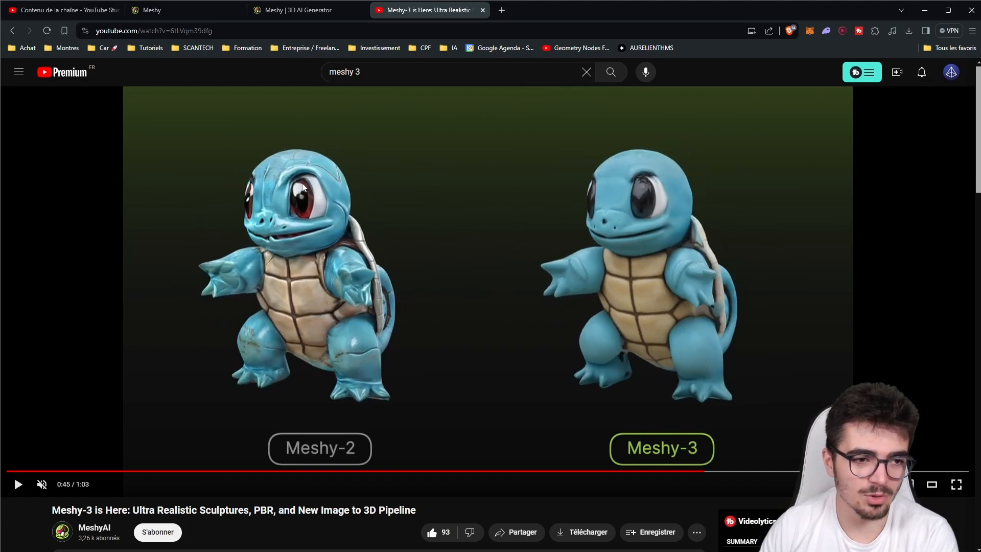
click(665, 223)
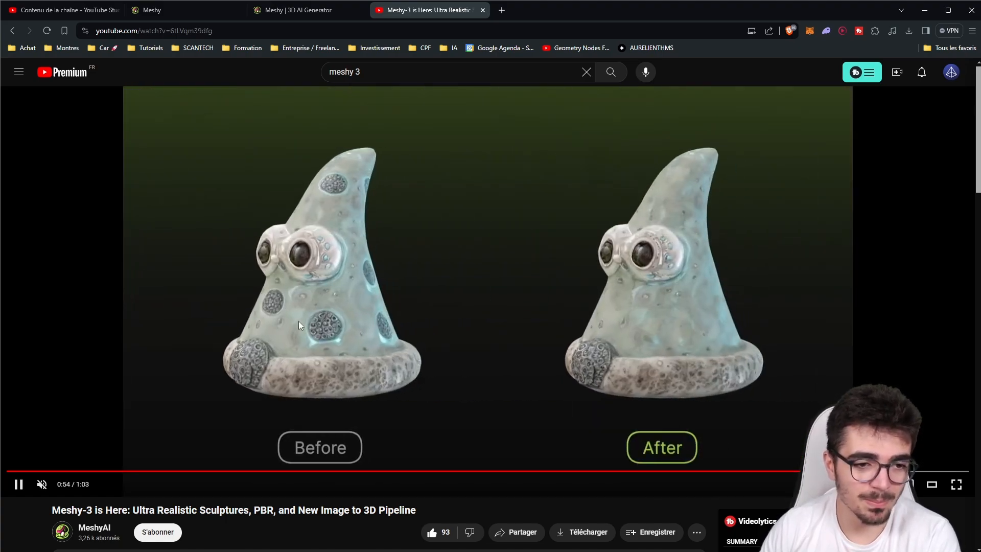
click(320, 273)
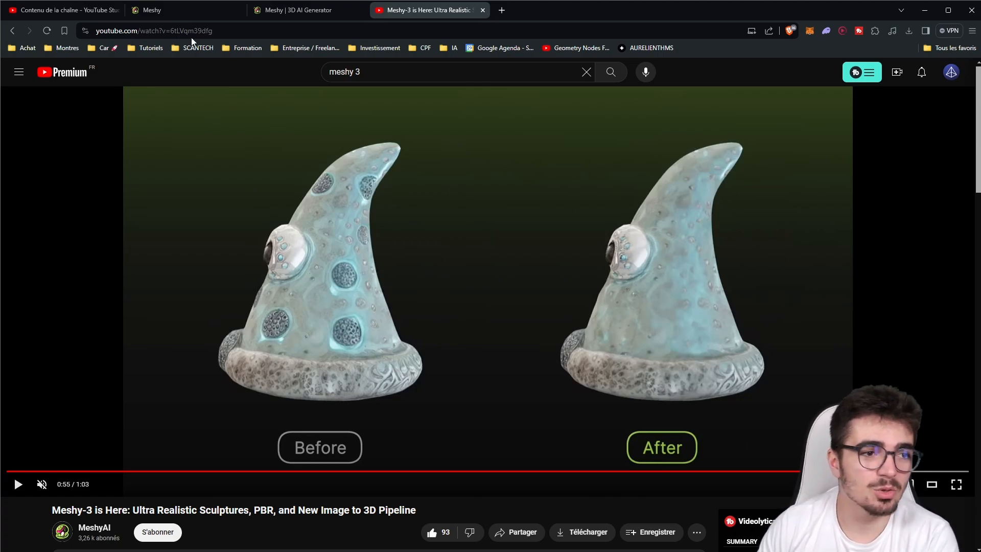
Switch to the Meshy AI Texturing workspace and inspect the Realistic mossy lantern in the Test Lamp project from several angles
click(182, 17)
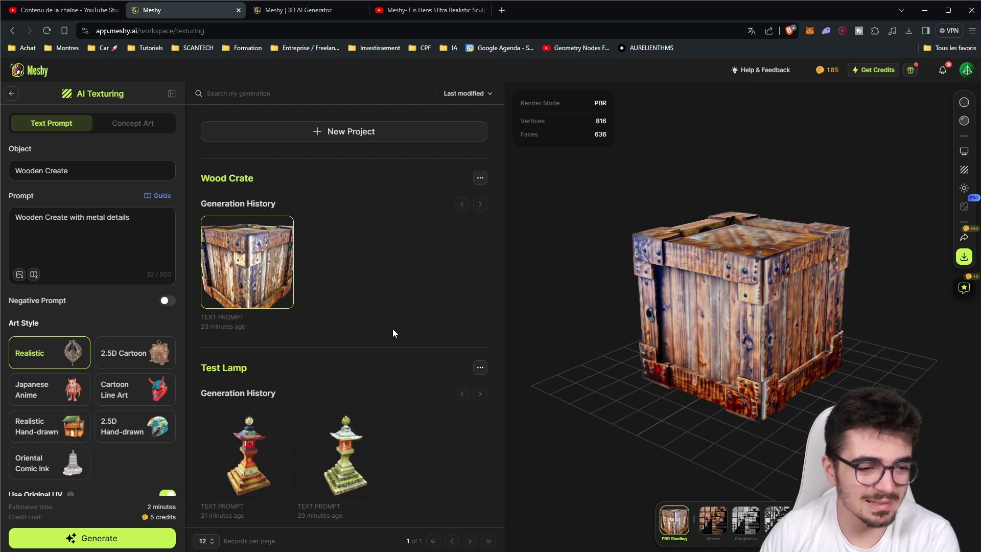
scroll(471, 315, down, 1)
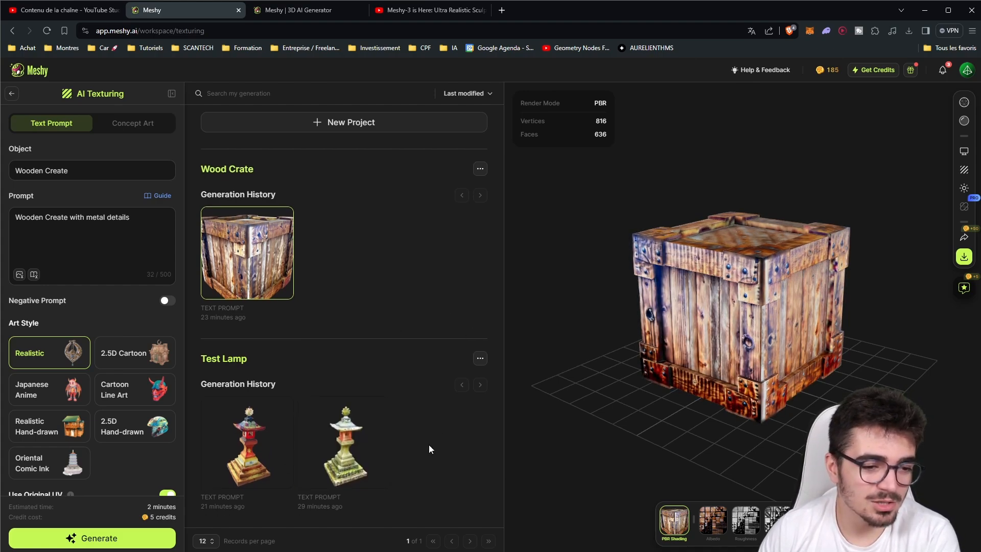
mouse_move(332, 461)
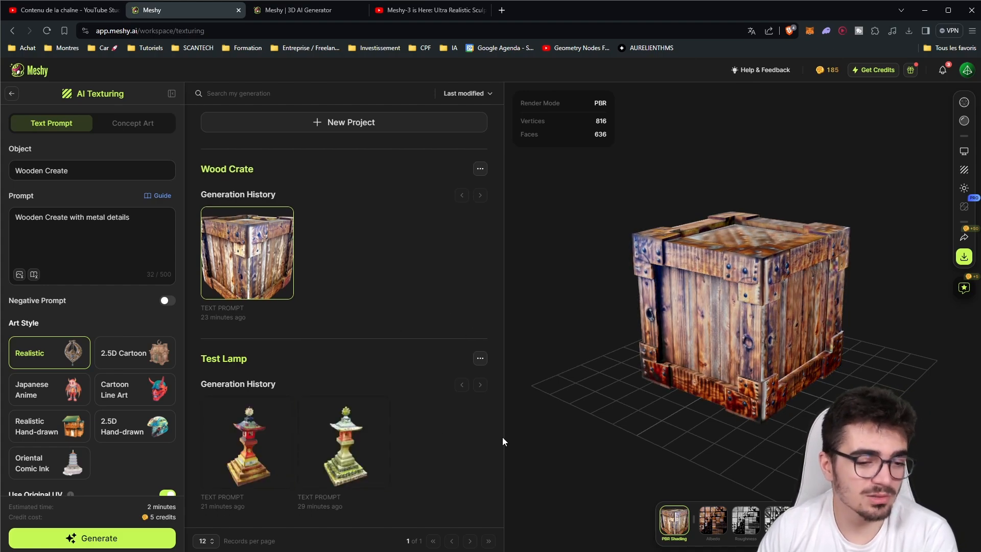
click(344, 450)
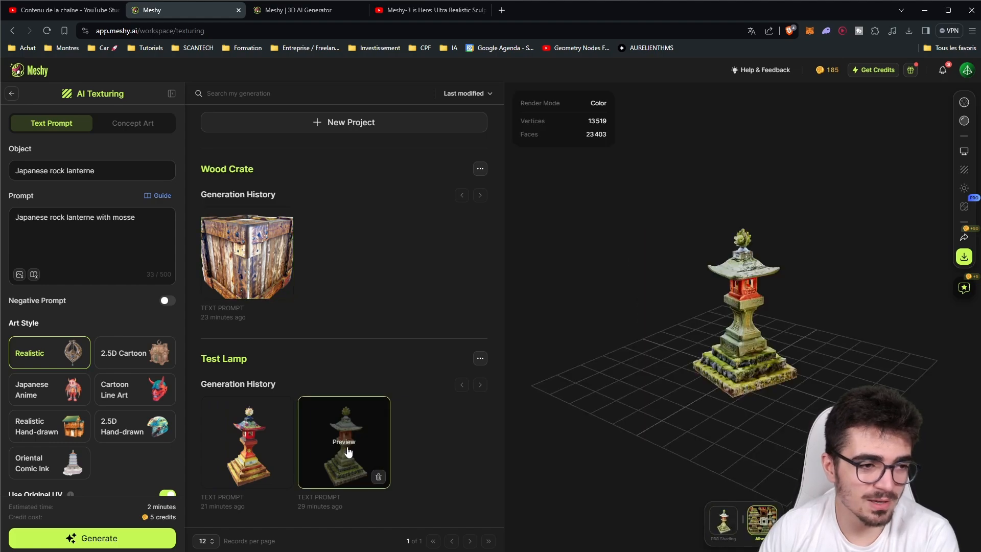
scroll(691, 434, up, 5)
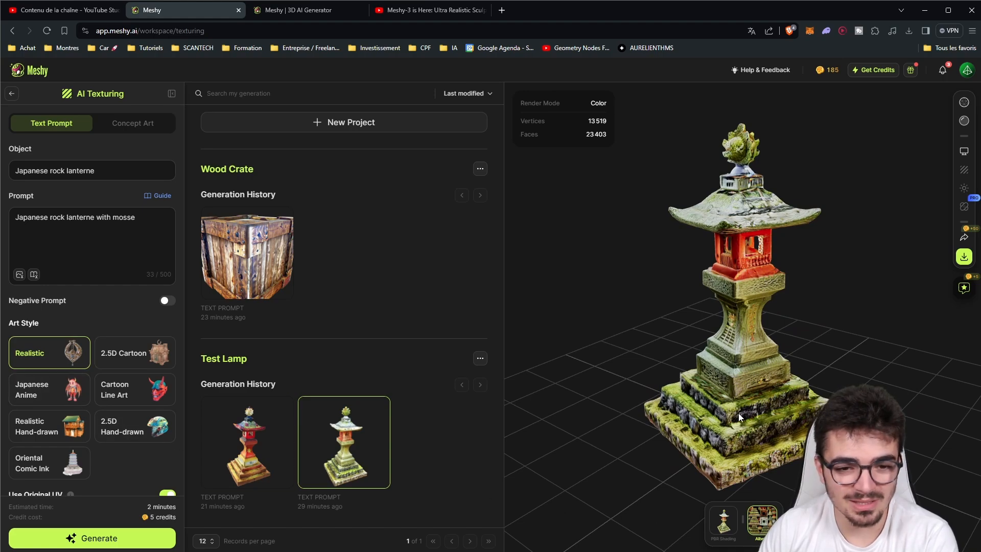
drag(738, 413, 731, 232)
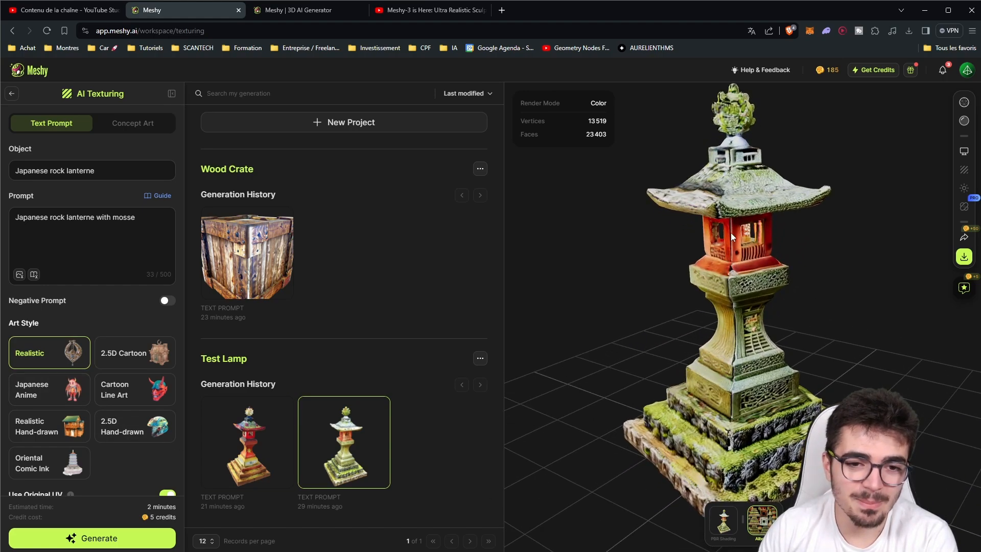
drag(761, 278, 740, 242)
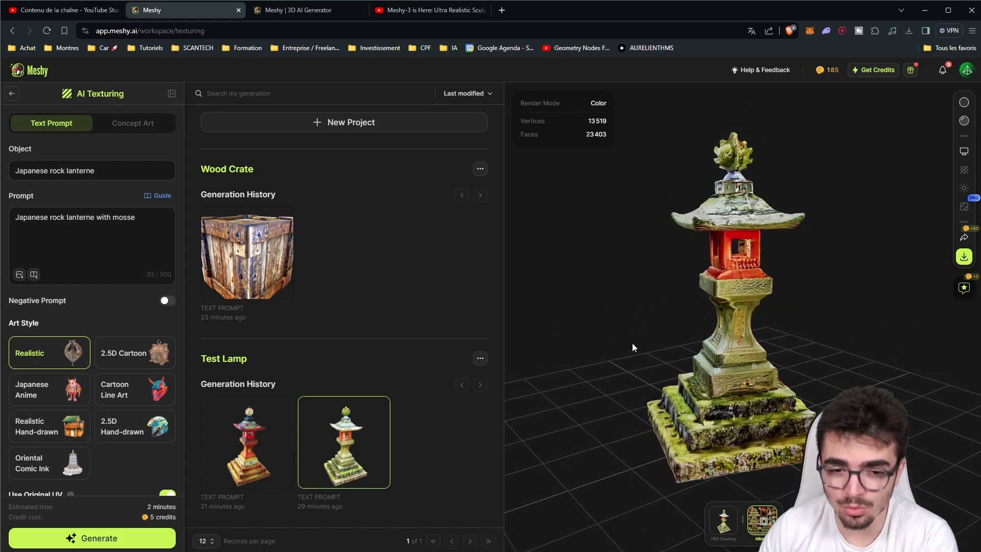
drag(633, 344, 793, 340)
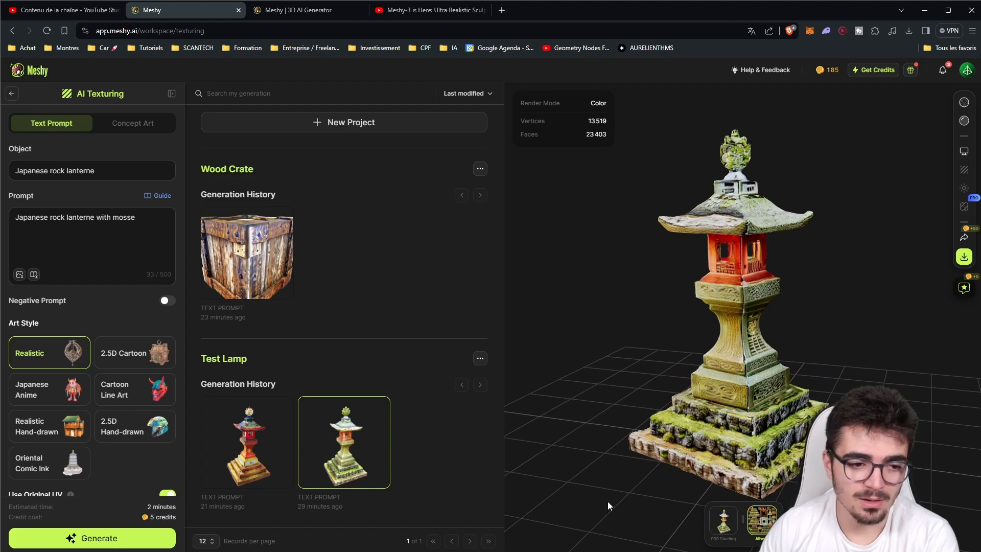
Preview the Cartoon Line Art lantern in the Test Lamp project and inspect its texture up close
click(248, 442)
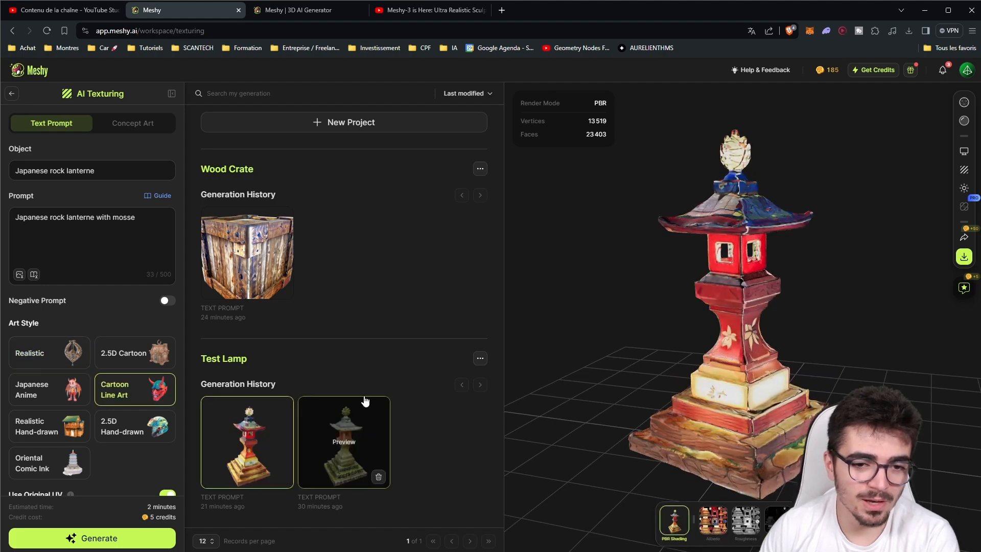
click(964, 188)
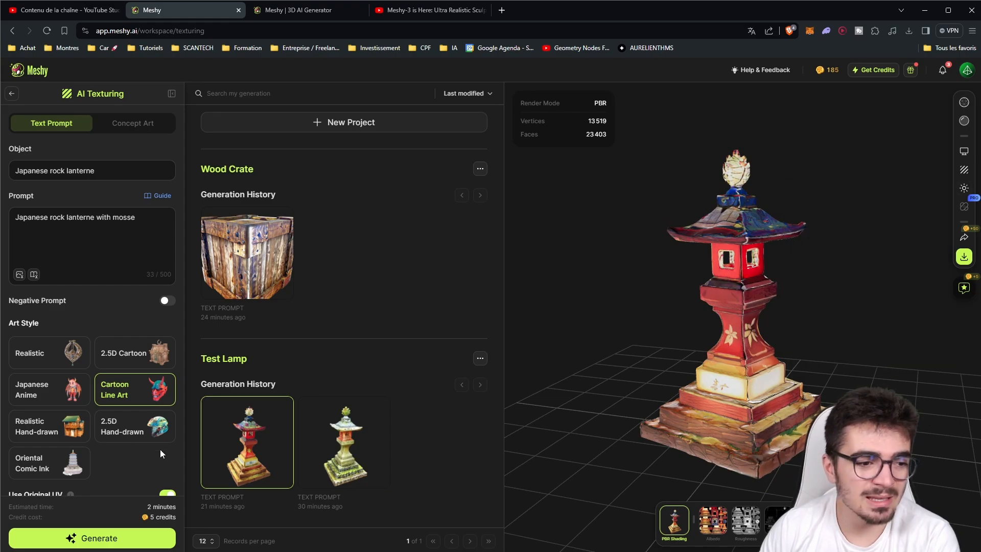
scroll(685, 439, up, 4)
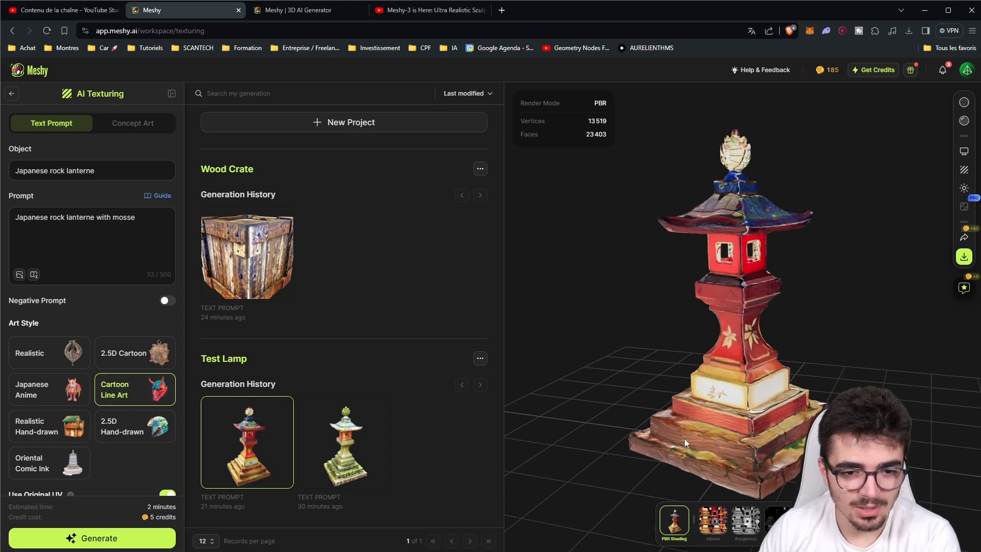
mouse_move(686, 438)
mouse_down()
mouse_move(712, 437)
mouse_move(737, 400)
mouse_move(790, 404)
mouse_move(767, 434)
mouse_move(715, 465)
mouse_move(689, 445)
mouse_move(685, 454)
mouse_up()
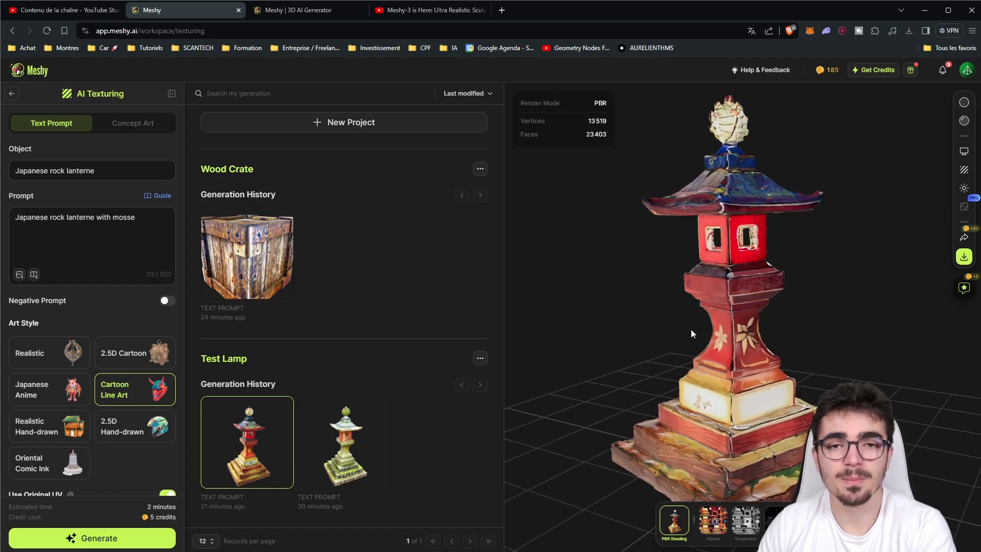
Examine the Cartoon Line Art lantern's albedo, roughness, metallic and normal maps, and return the model to PBR Shading
click(713, 520)
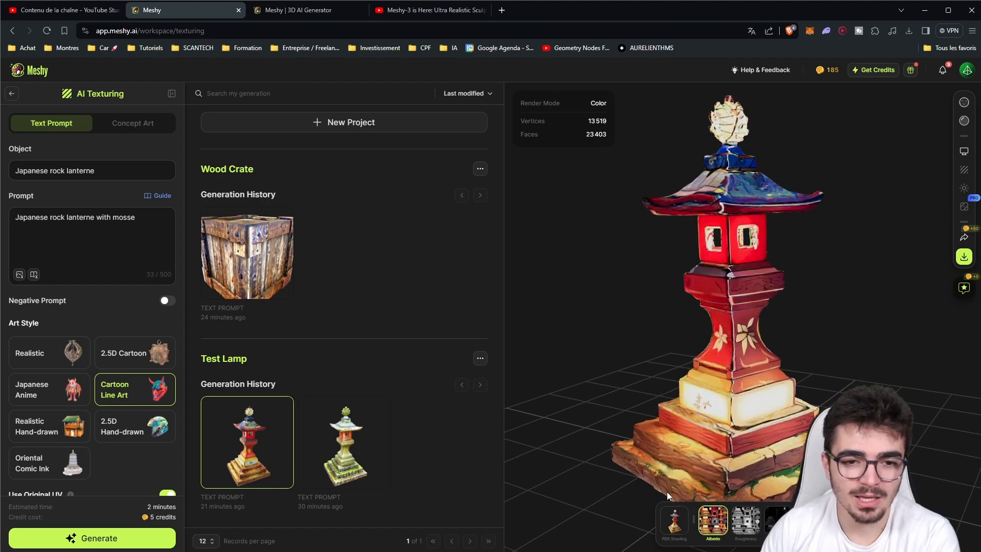
click(720, 515)
drag(478, 200, 503, 189)
click(754, 519)
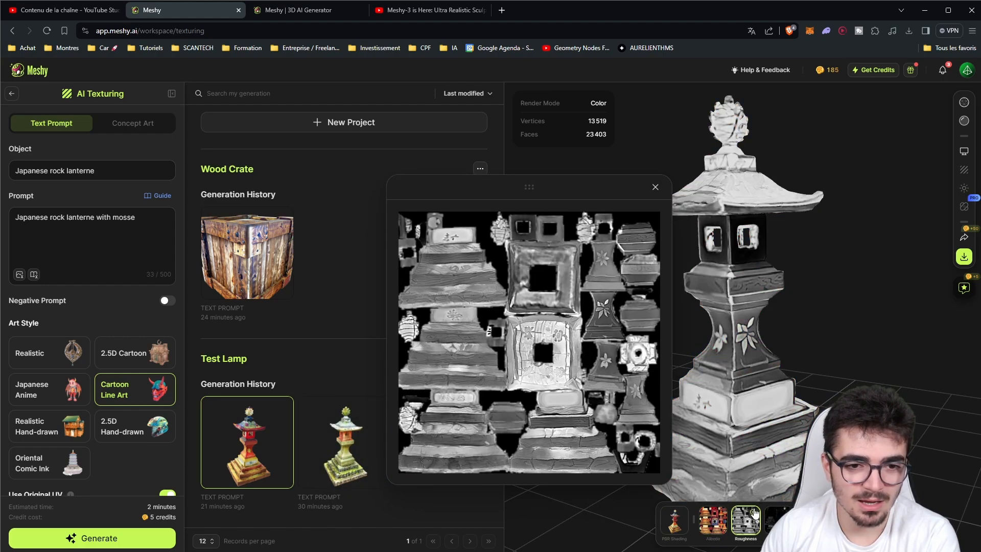
click(783, 520)
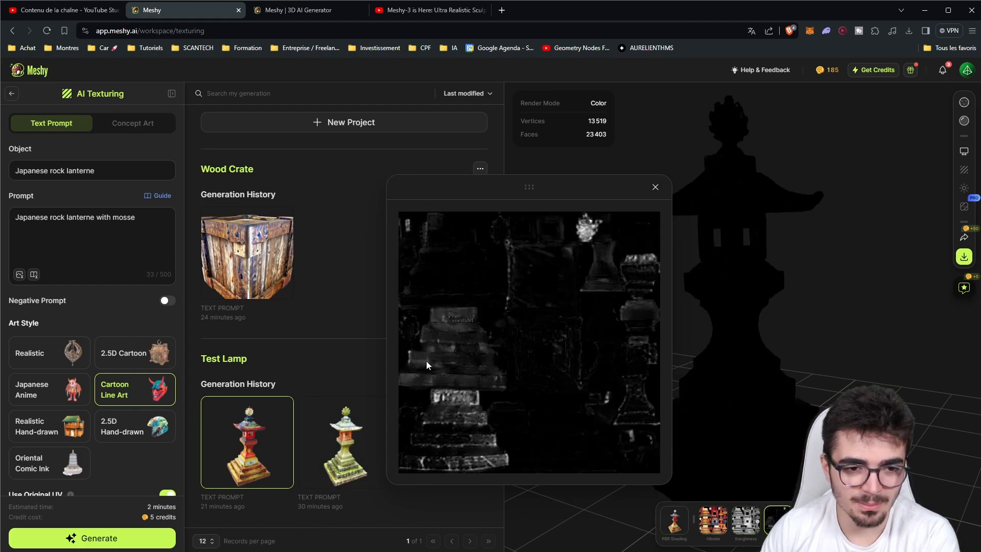
click(811, 520)
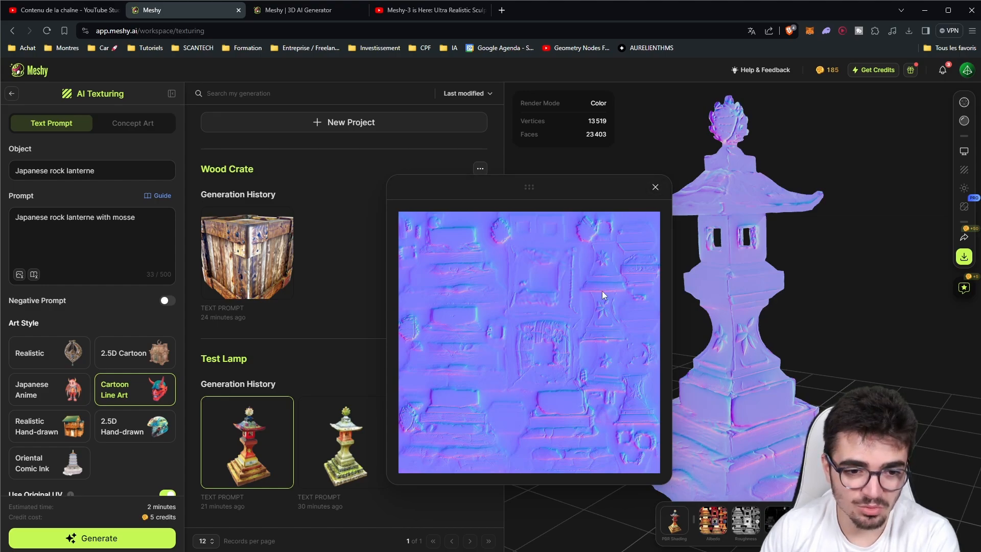
click(656, 188)
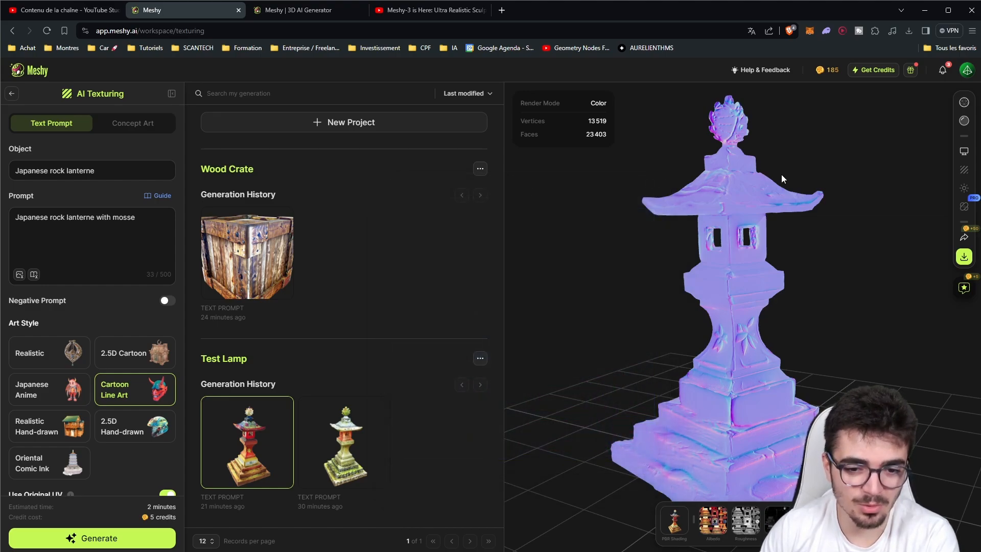
click(675, 520)
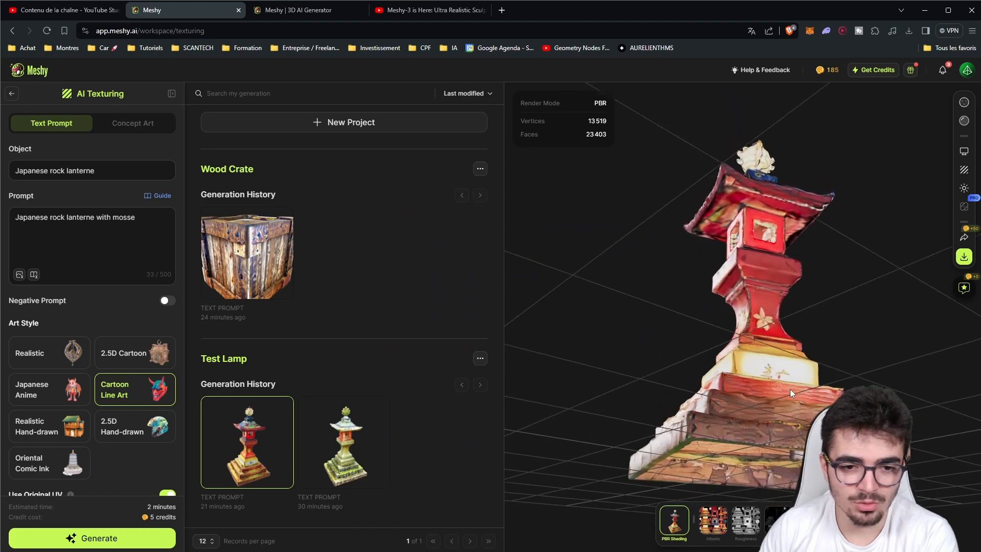
Adjust the rotation of the Studio HDRI lighting around the lantern and toggle its auto-rotate option
click(964, 190)
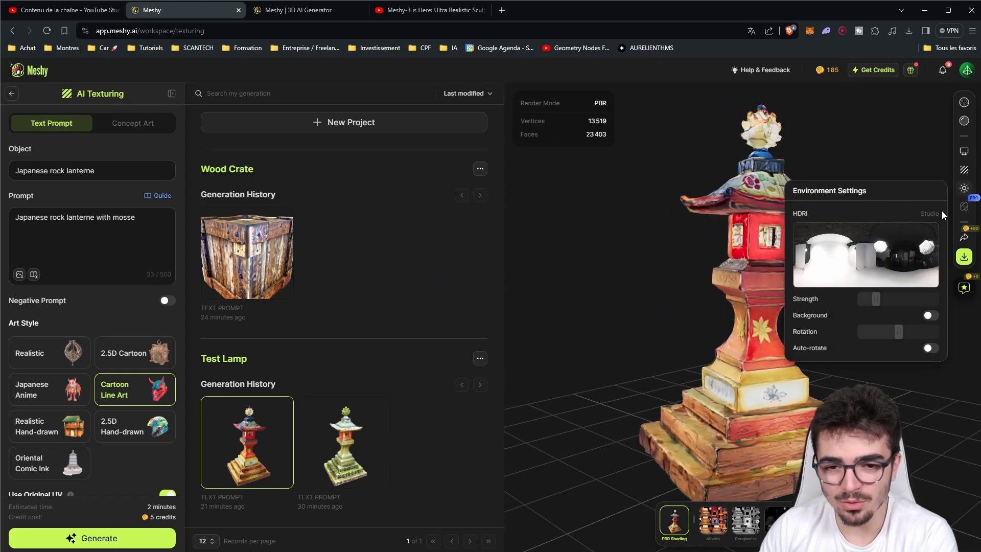
mouse_move(891, 334)
mouse_down()
mouse_move(939, 332)
mouse_move(875, 328)
mouse_move(908, 332)
mouse_up()
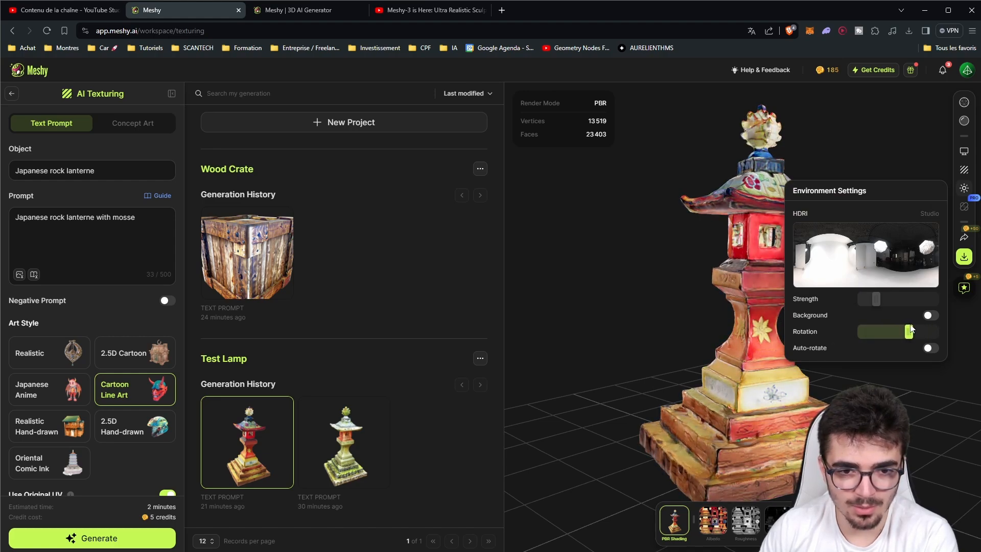
drag(777, 330, 829, 309)
click(963, 189)
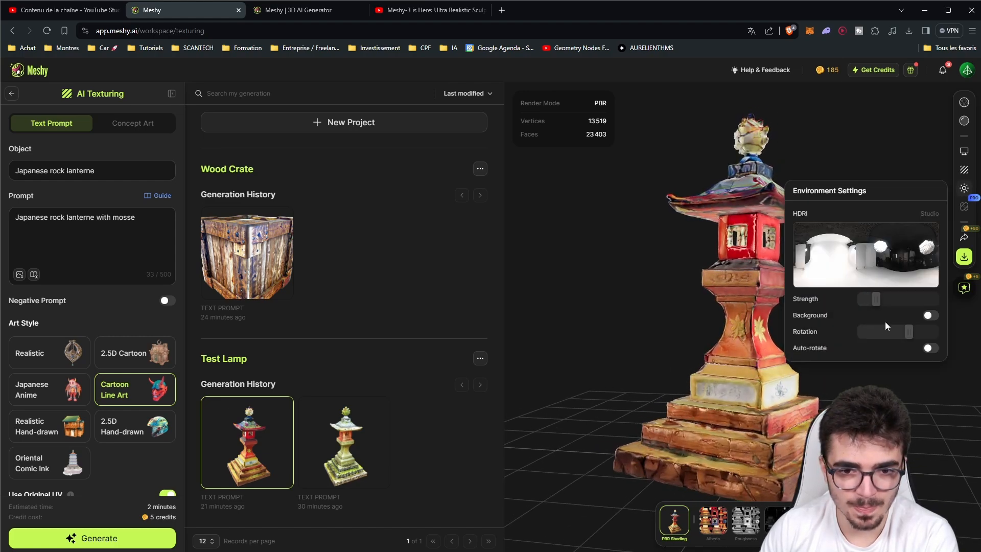
mouse_move(885, 331)
mouse_down()
mouse_move(877, 332)
mouse_move(887, 333)
mouse_up()
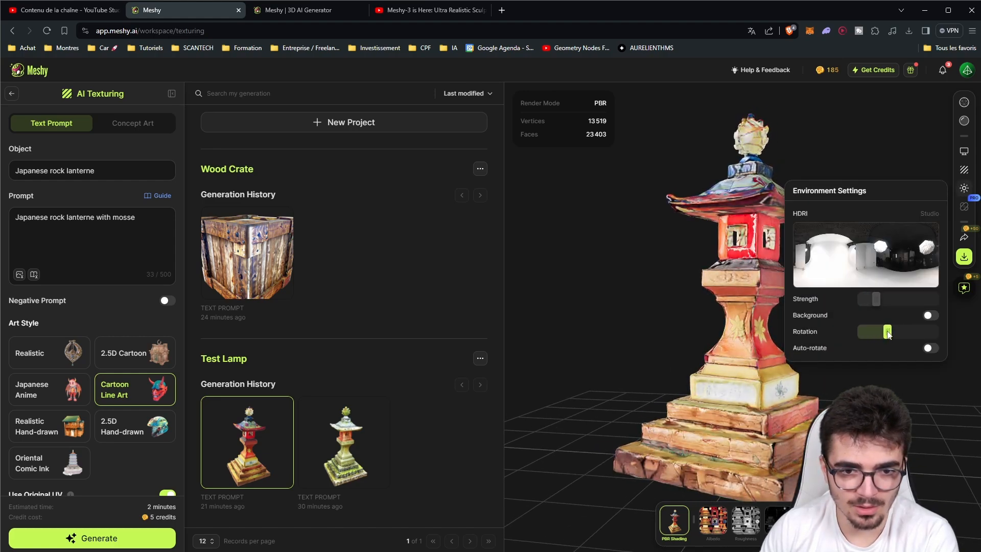
click(930, 348)
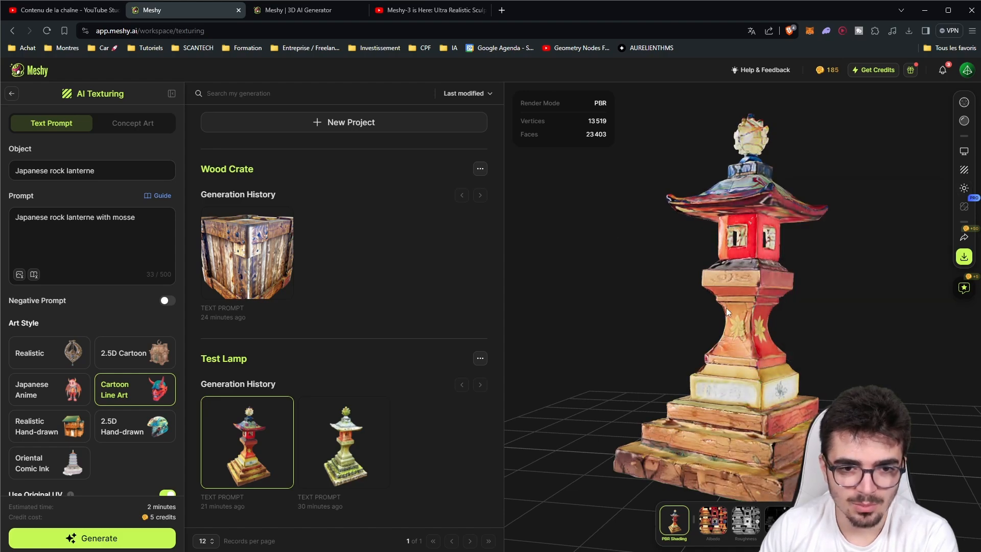
Preview the Wood Crate generation and inspect its wood and metal texture up close and from different angles
drag(639, 225, 756, 389)
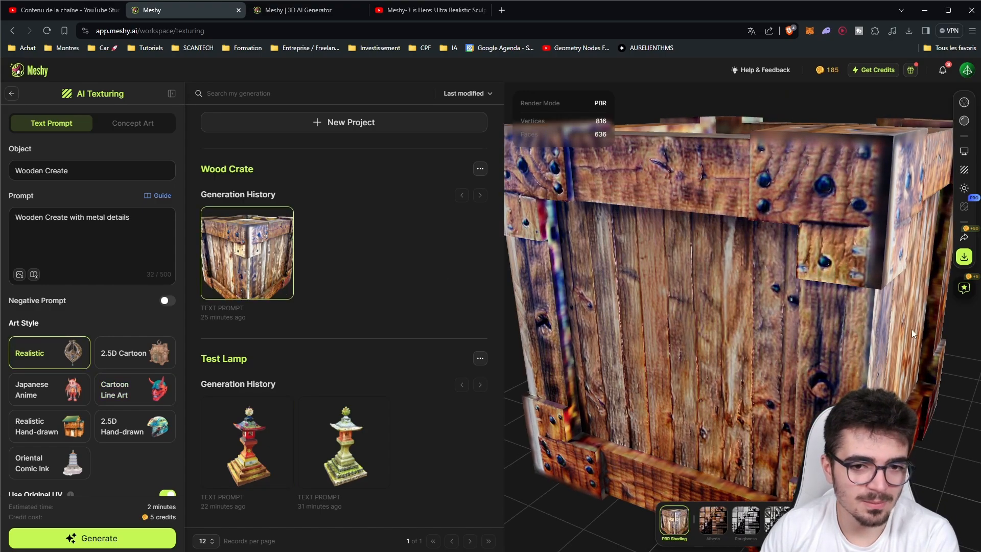
drag(836, 334, 796, 345)
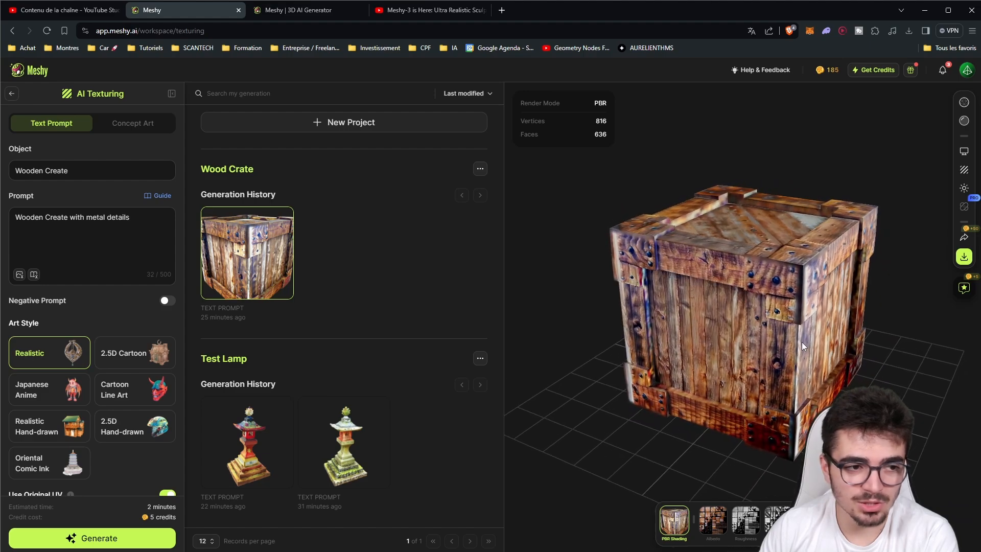
Review the wooden crate's text prompt and inspect its generated texture from another angle
drag(17, 218, 169, 230)
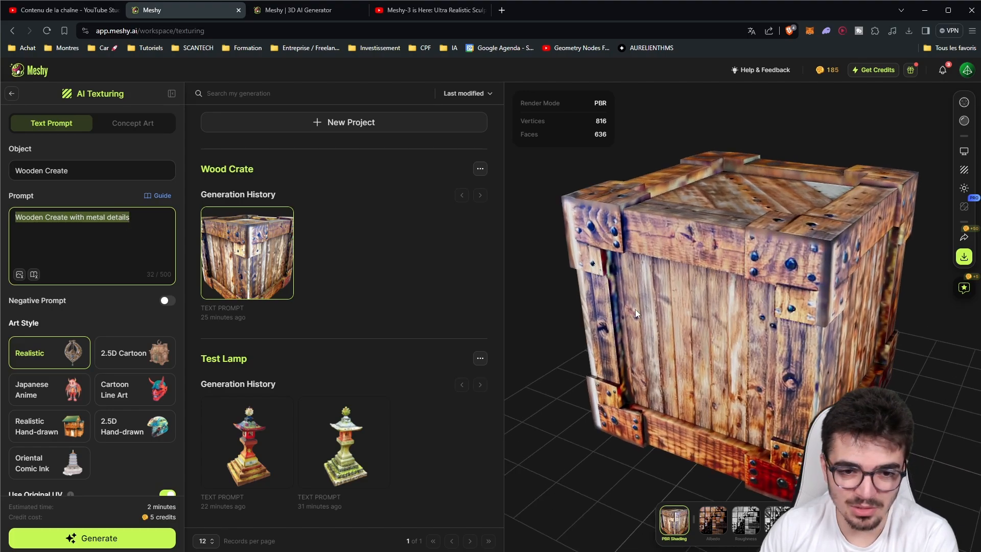
drag(768, 300, 832, 321)
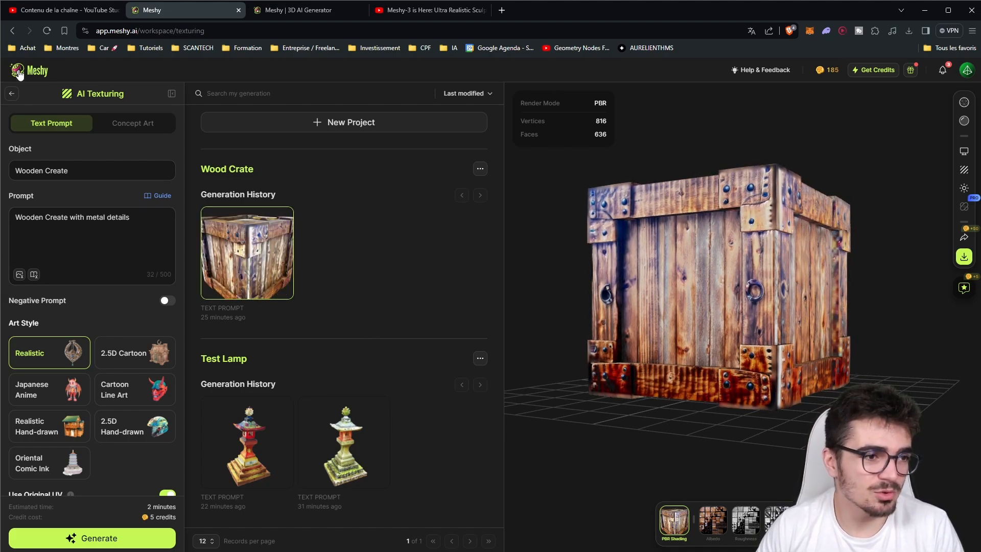
Reopen AI Texturing and create a new project named M4 with the rifle model uploaded
click(15, 94)
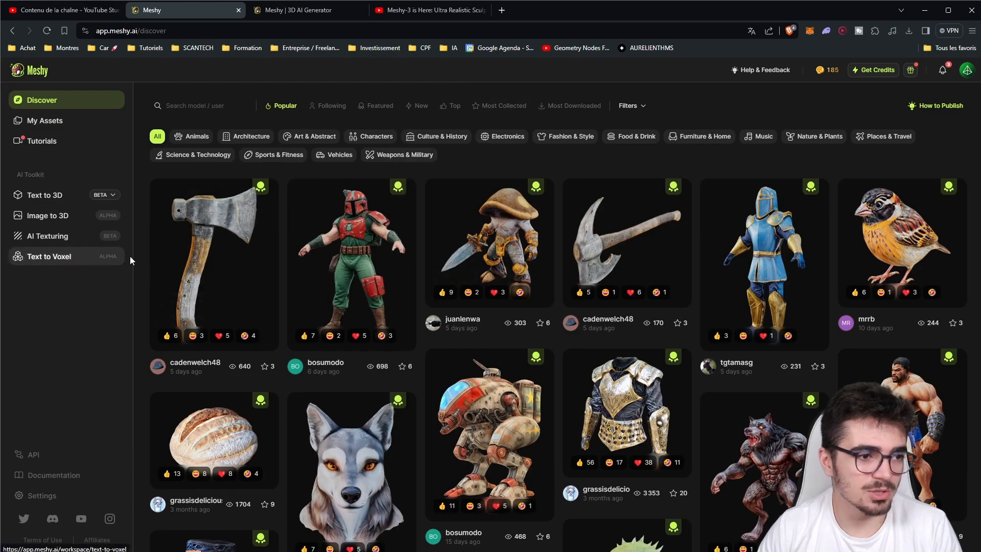
click(51, 240)
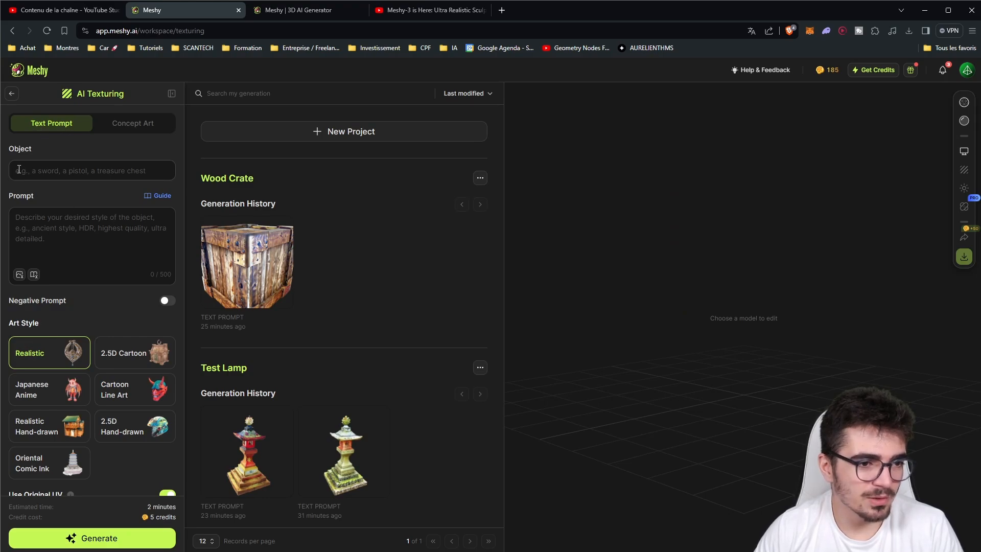
click(345, 133)
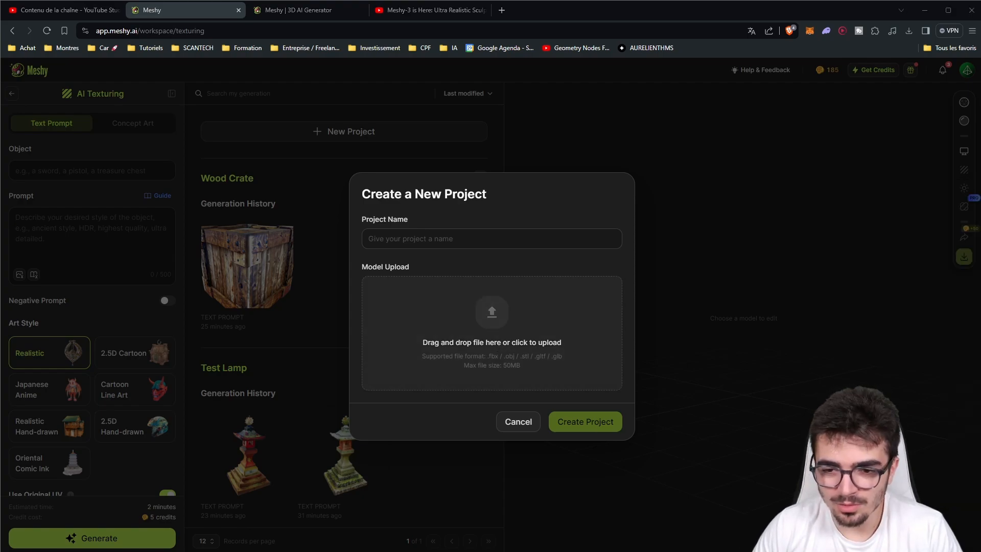
drag(980, 307, 498, 332)
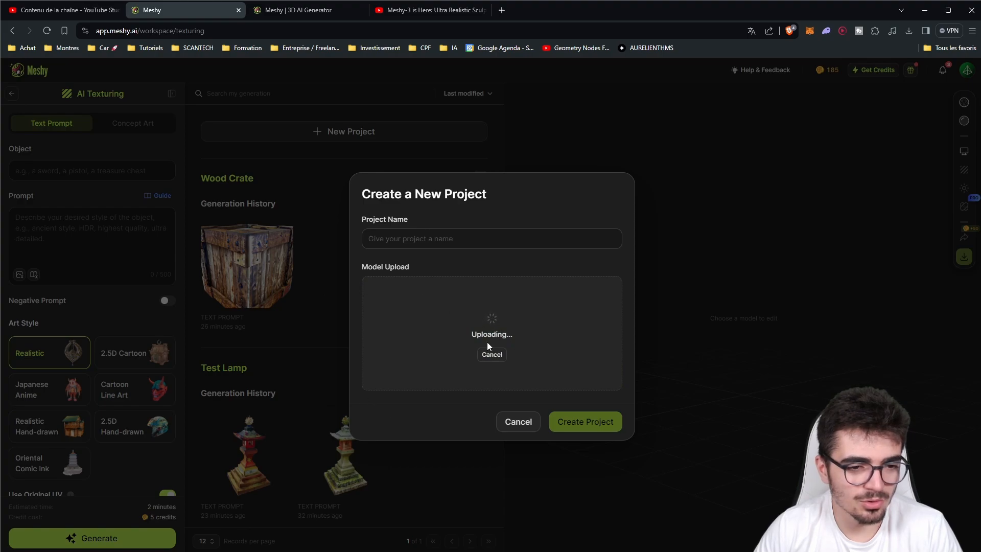
click(402, 244)
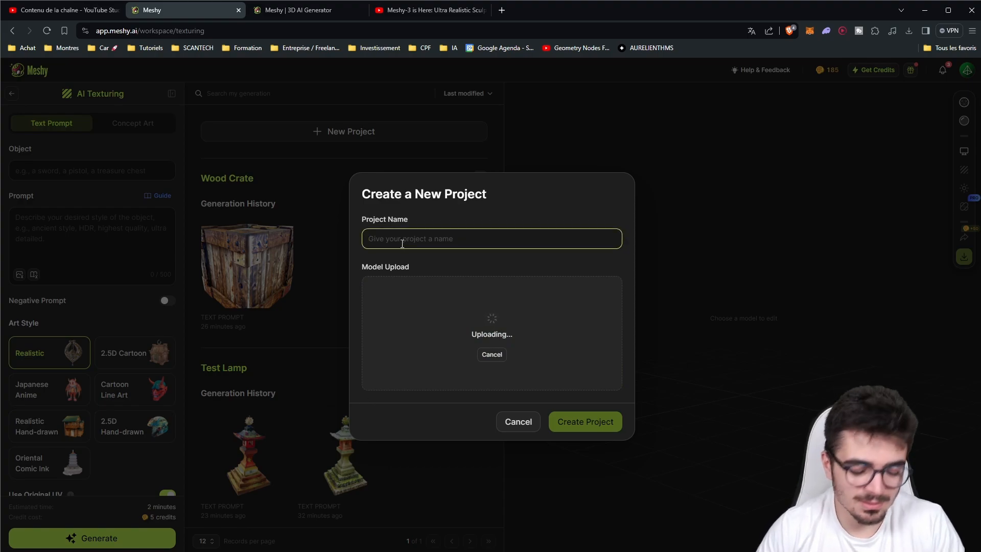
text(M4)
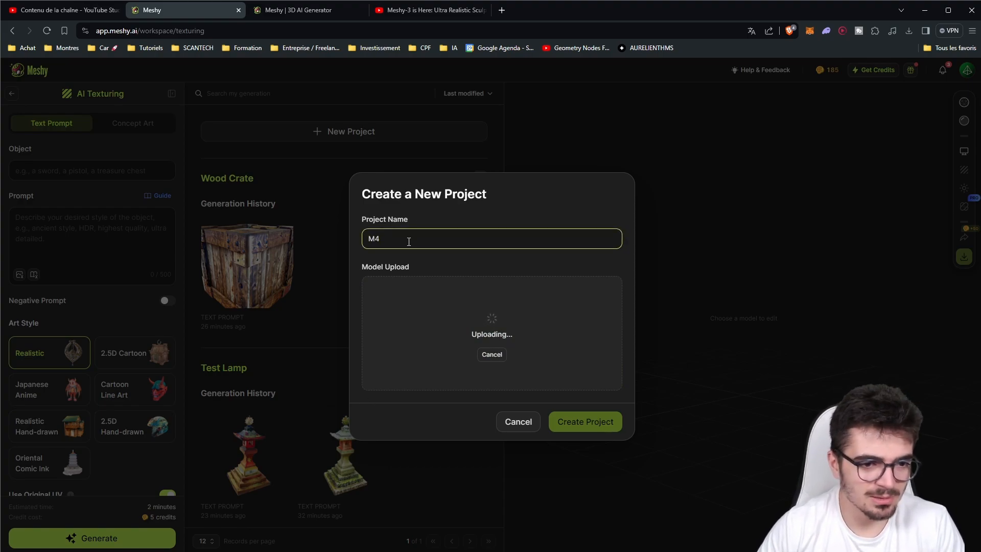
click(603, 429)
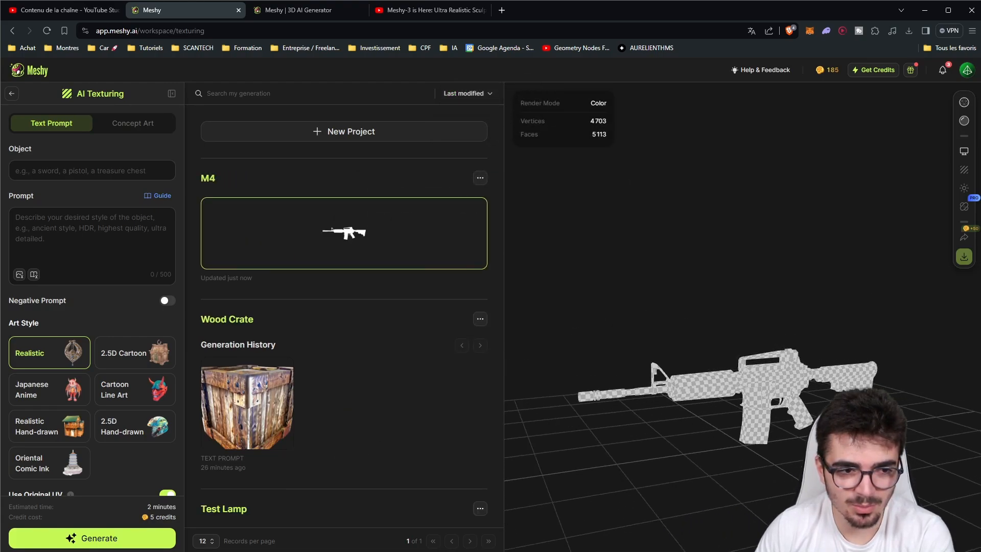
Set the object to "Weapon M4" and enter the prompt "Weapon M4 in metal, realistic details."
drag(838, 446, 717, 412)
scroll(720, 425, up, 4)
drag(592, 413, 759, 451)
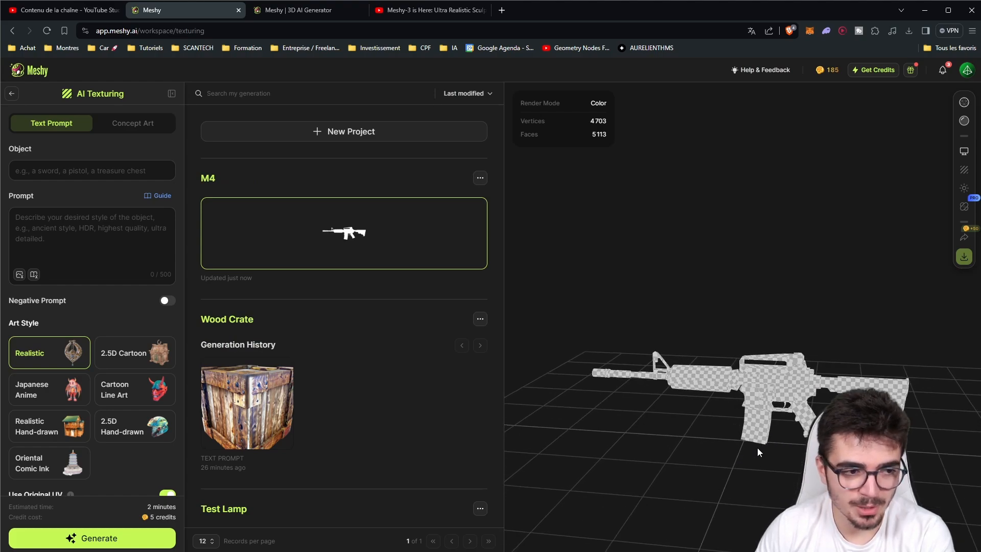
click(29, 169)
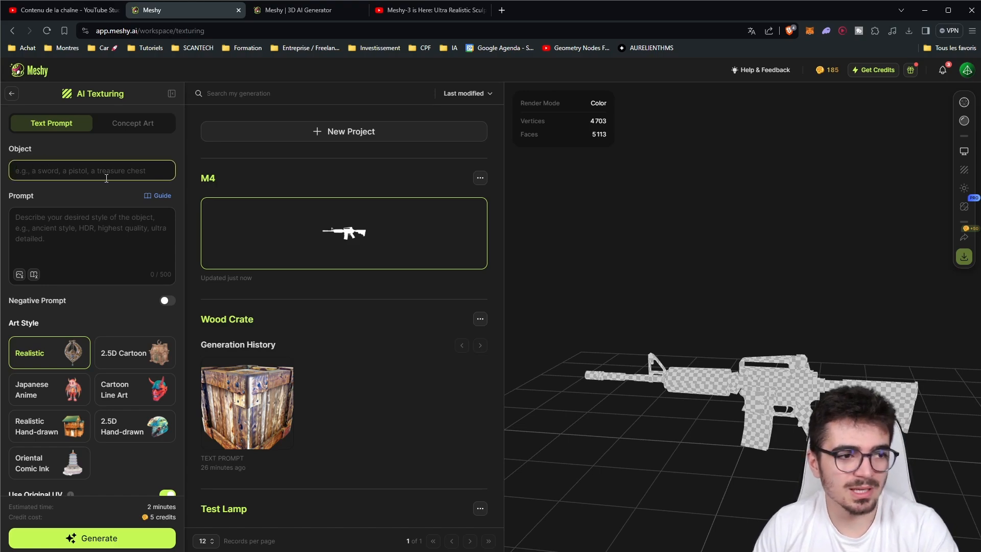
text(W)
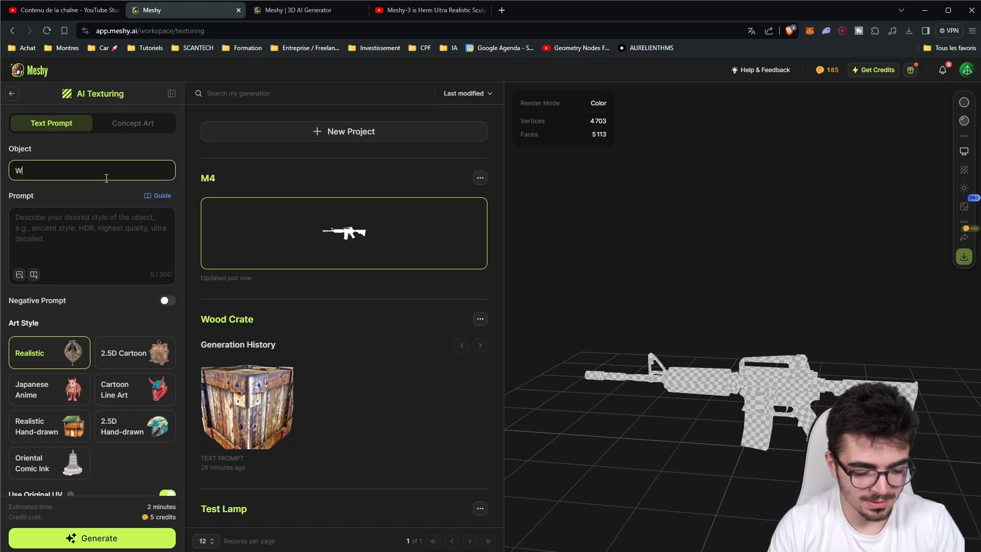
text(eapon)
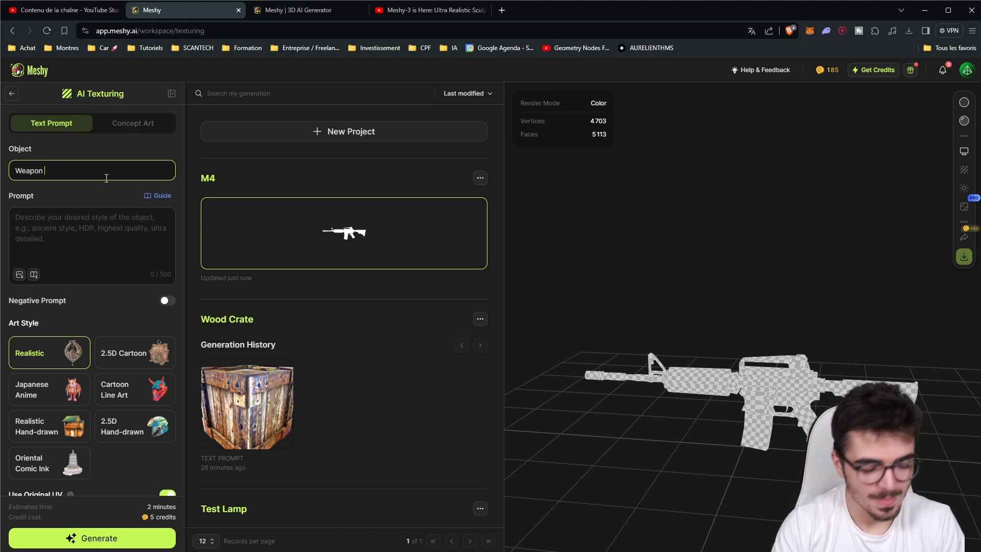
text( M4)
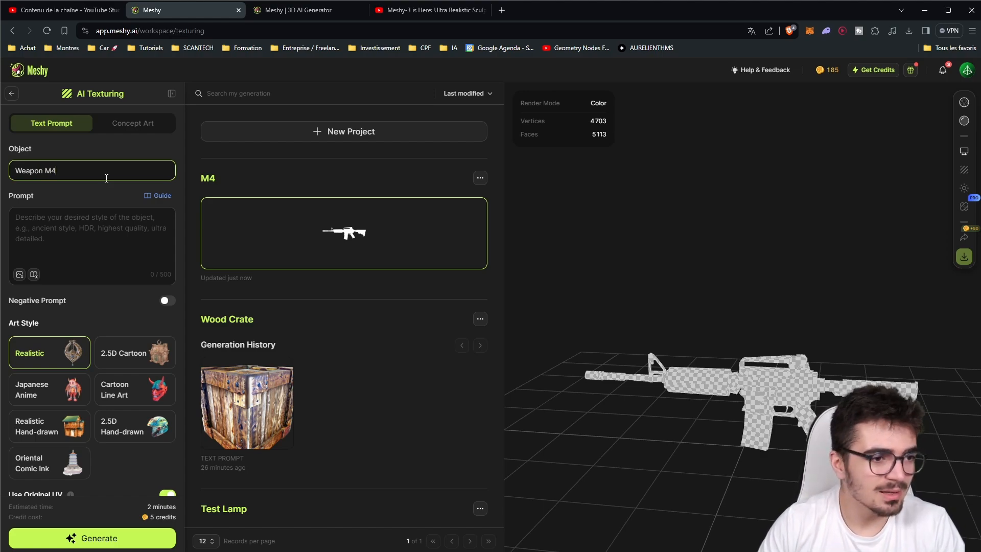
click(114, 228)
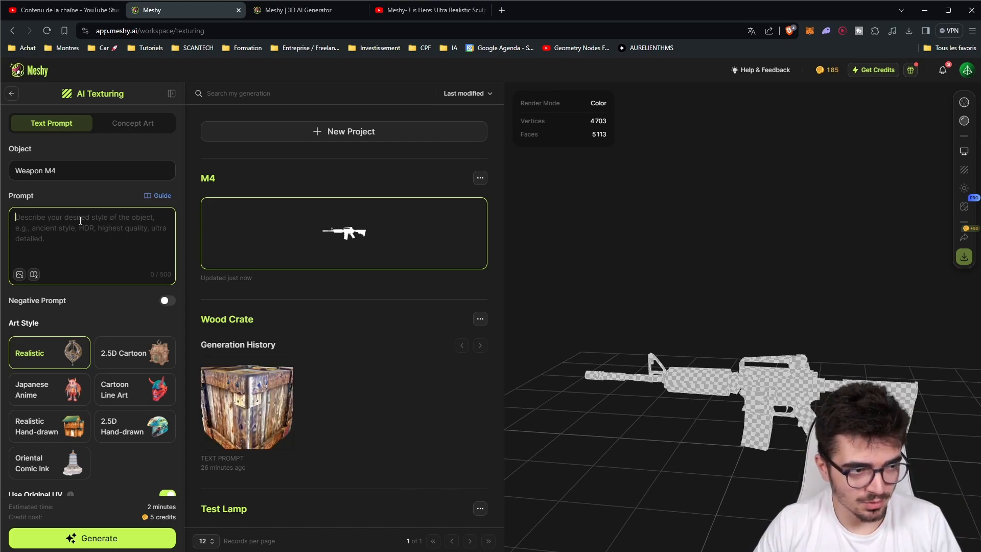
text(W)
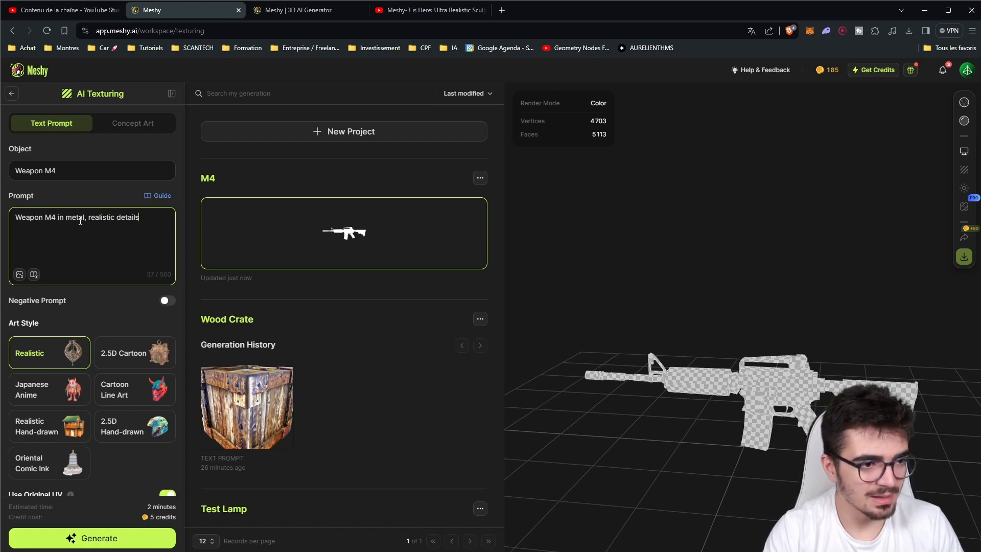
click(167, 301)
click(80, 338)
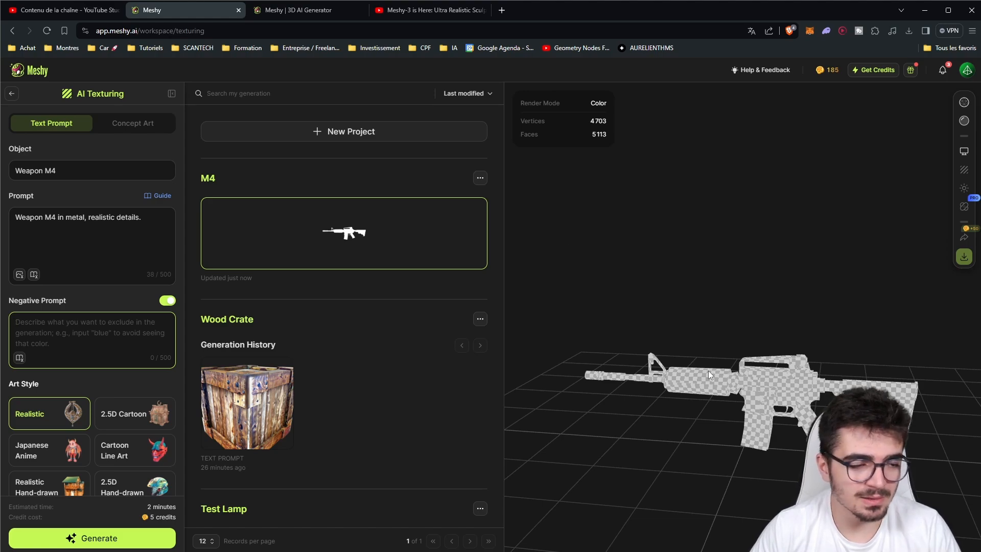
click(168, 301)
Read the explanation of Use Original UV and examine the checker pattern on the rifle from several angles
scroll(90, 446, down, 2)
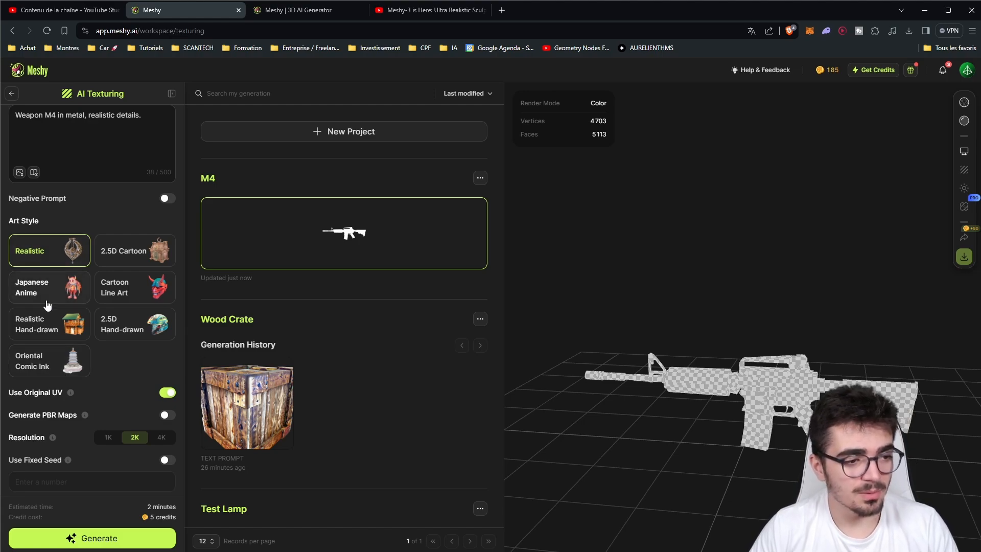
scroll(77, 391, down, 1)
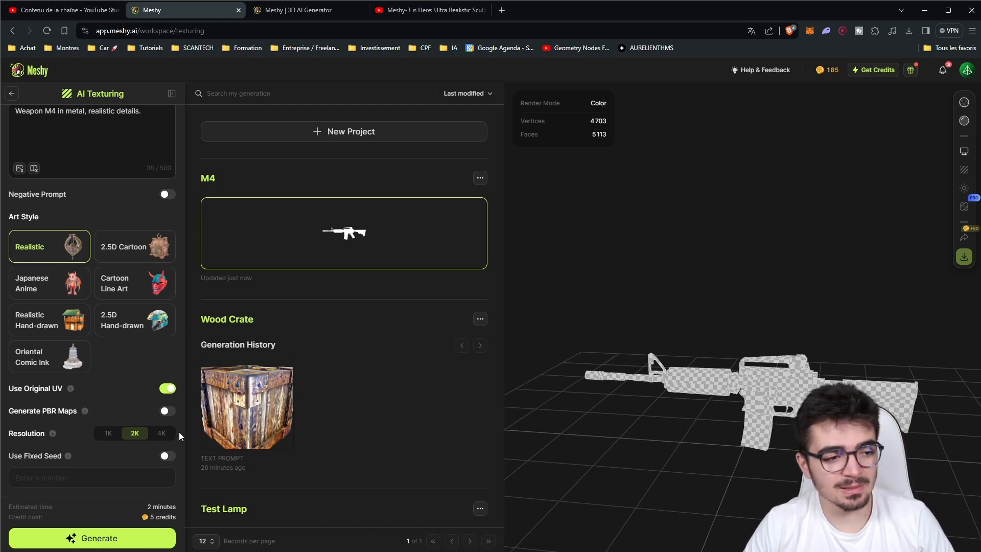
mouse_move(71, 389)
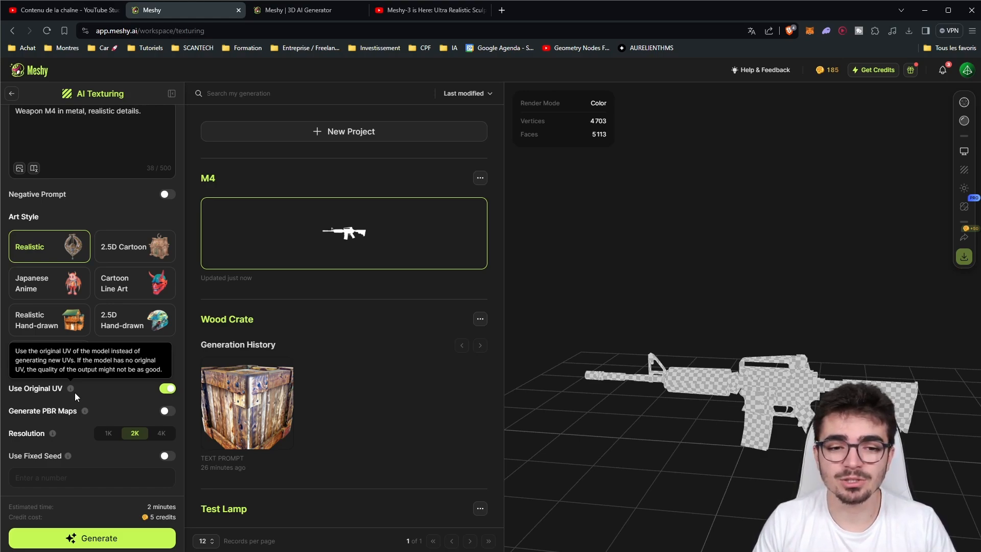
scroll(765, 410, up, 1)
scroll(766, 411, up, 5)
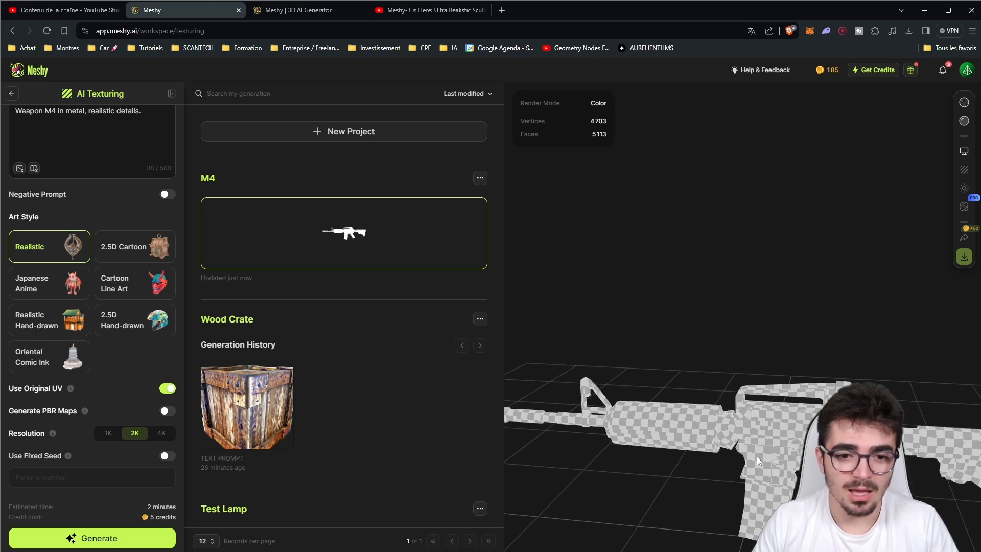
drag(660, 427, 684, 441)
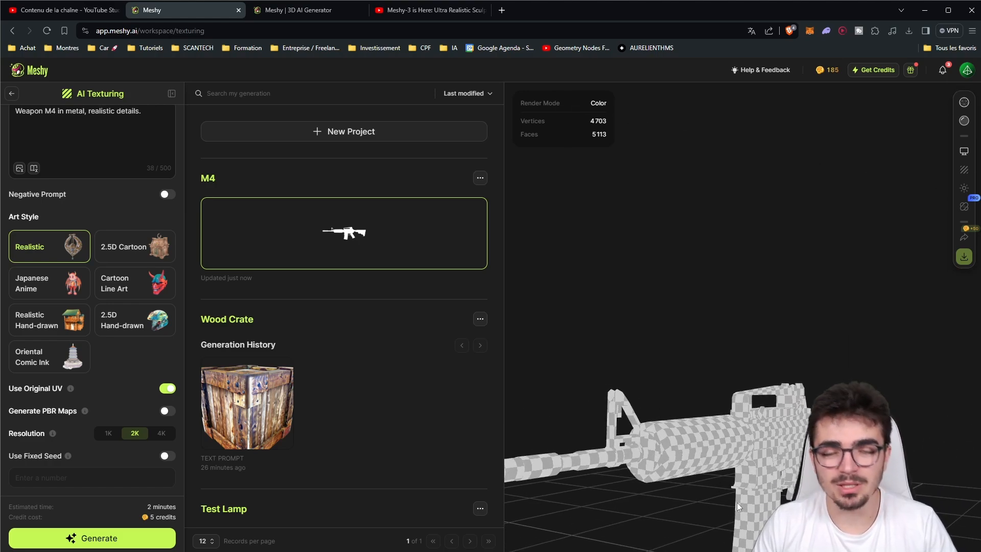
drag(737, 501, 667, 467)
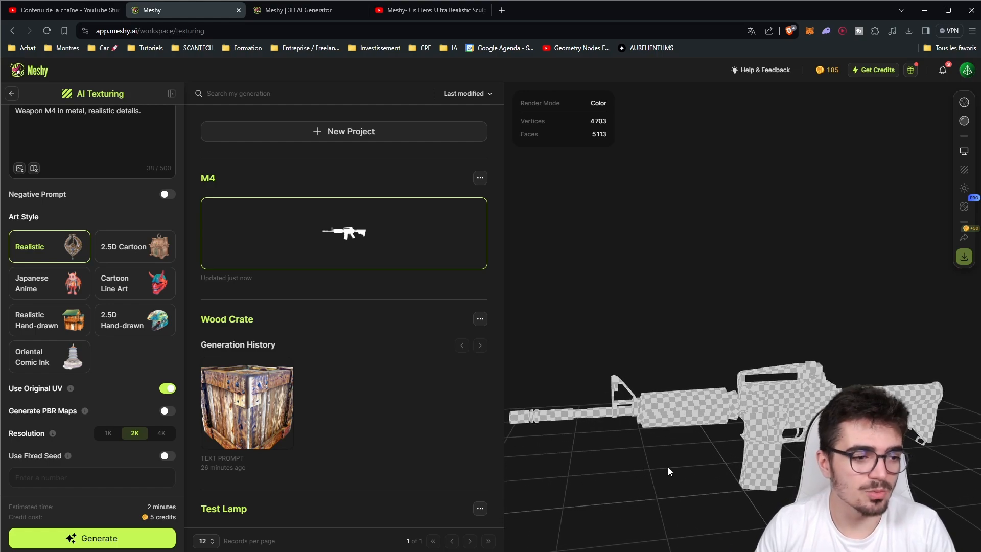
Enable PBR map generation and set the texture resolution to 1K
drag(750, 427, 784, 430)
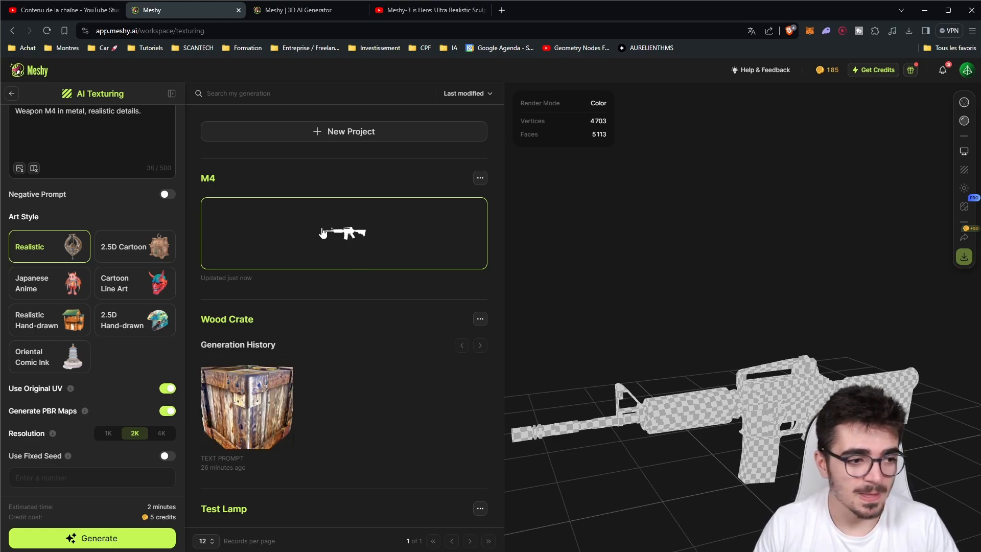
mouse_move(54, 435)
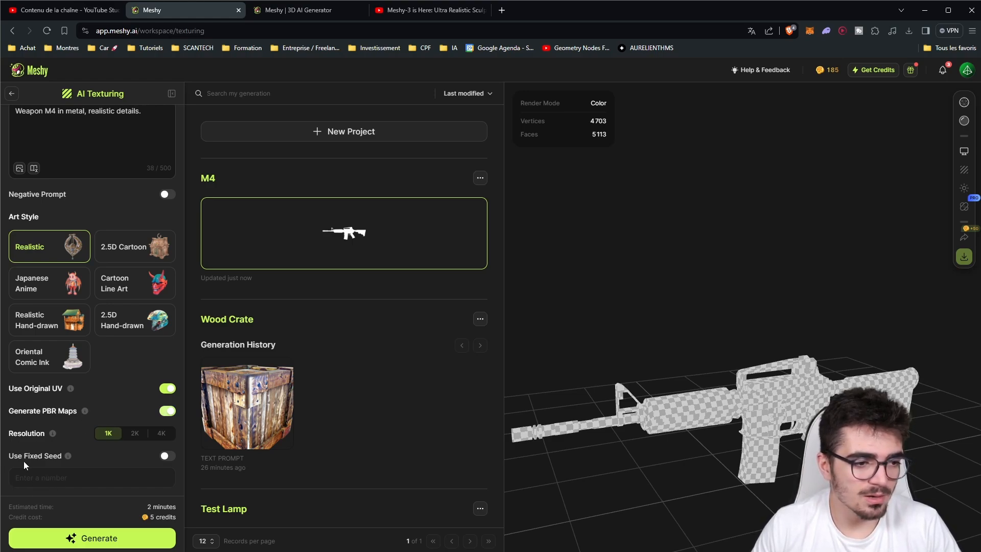
mouse_move(70, 457)
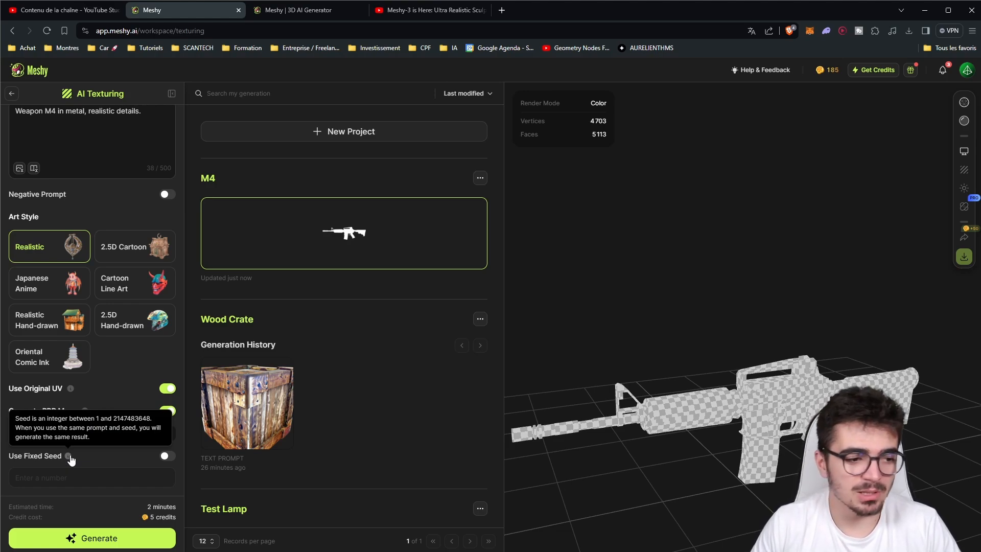
click(165, 456)
click(39, 478)
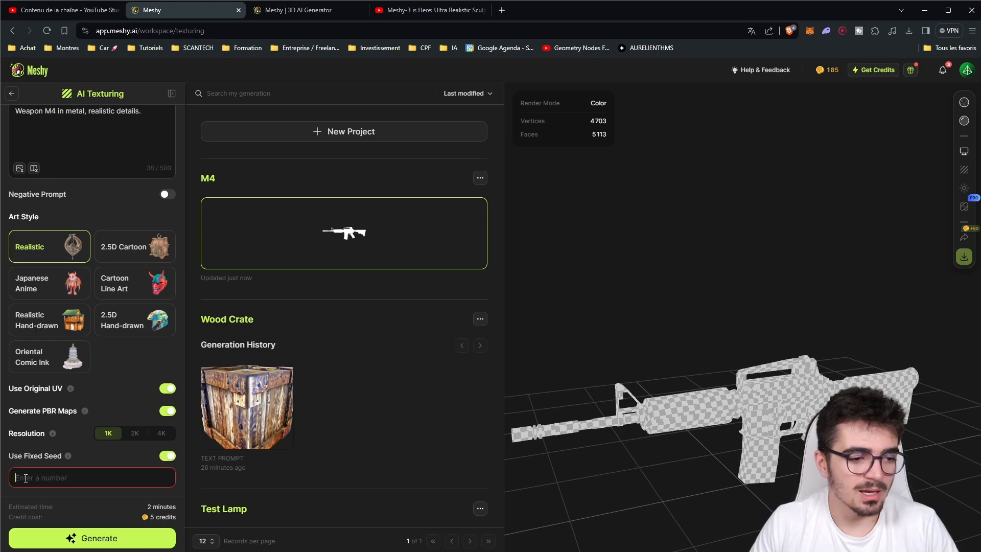
click(167, 456)
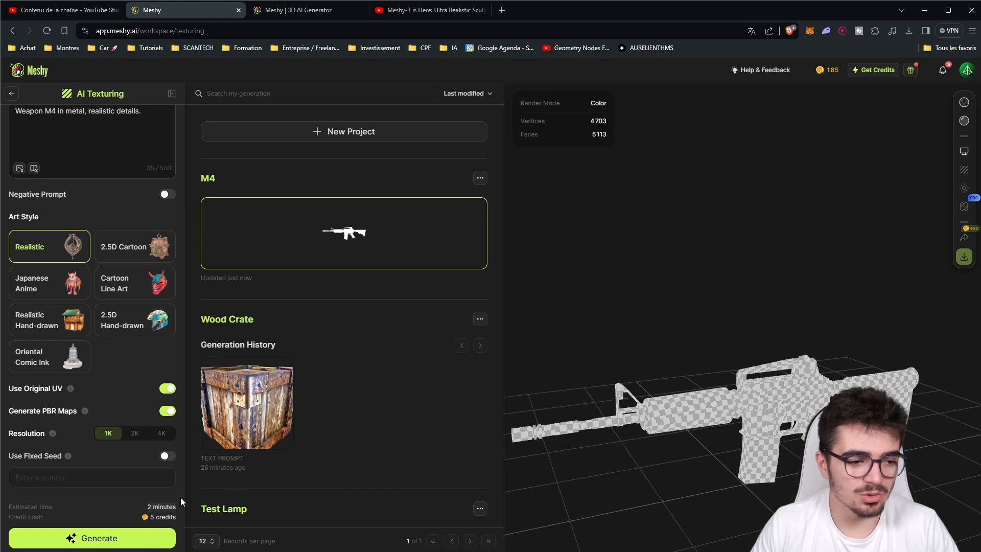
Generate the Realistic texture for the M4 model and inspect the result up close and from both sides
click(98, 539)
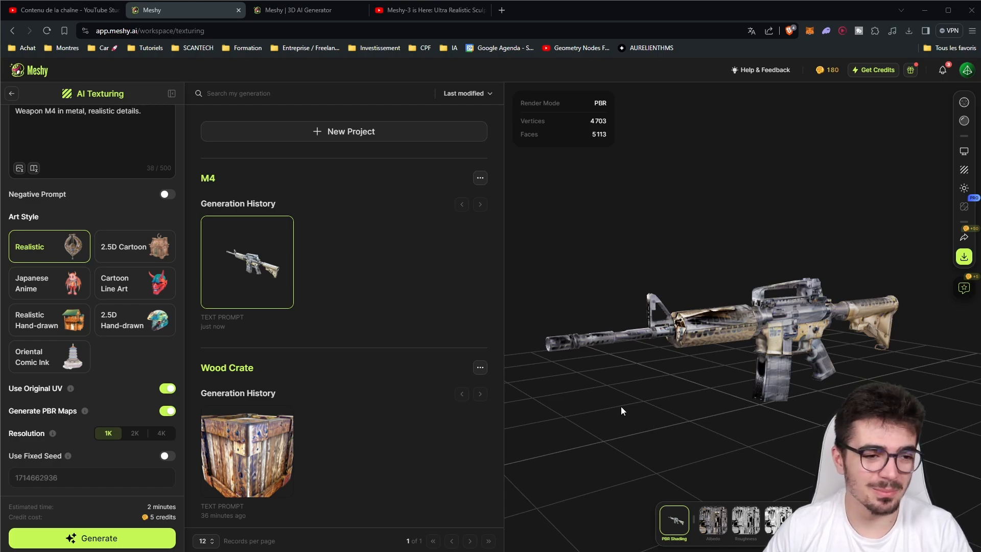
drag(874, 351, 709, 351)
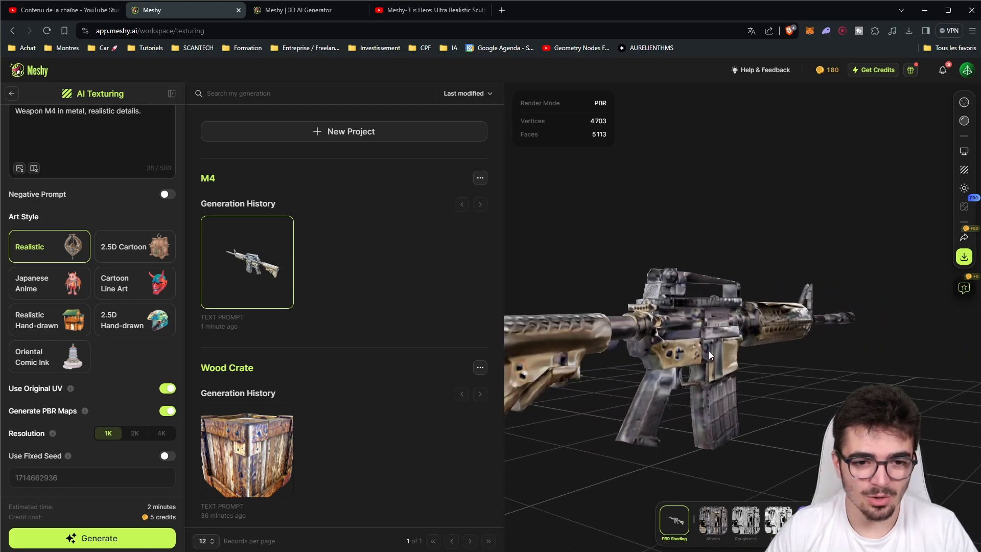
scroll(709, 351, up, 8)
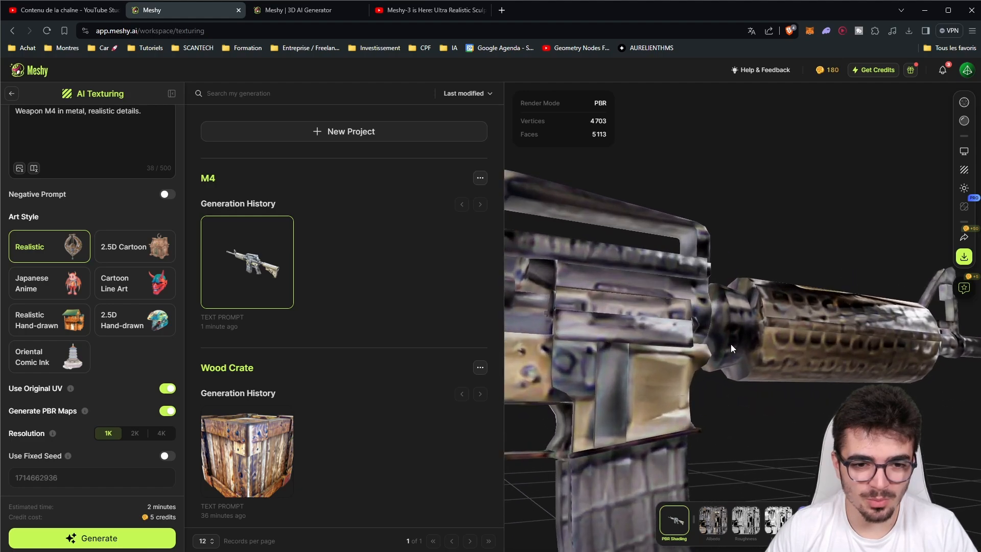
scroll(731, 345, down, 10)
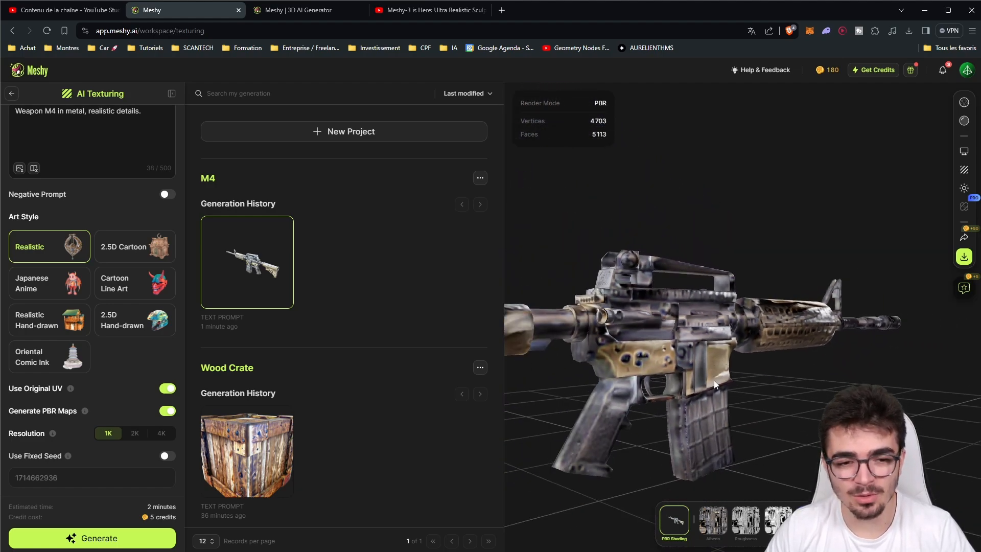
scroll(715, 383, down, 3)
drag(747, 349, 753, 375)
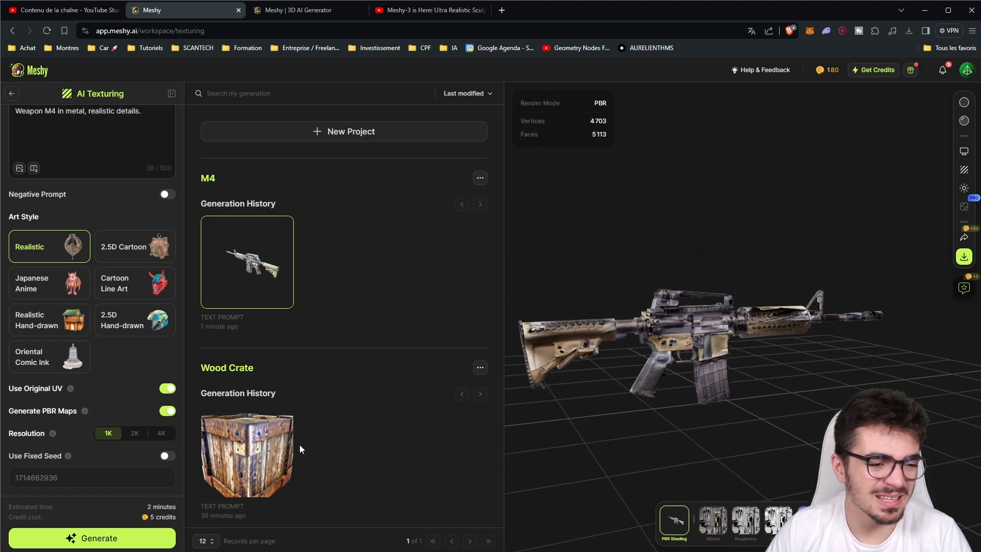
mouse_move(53, 434)
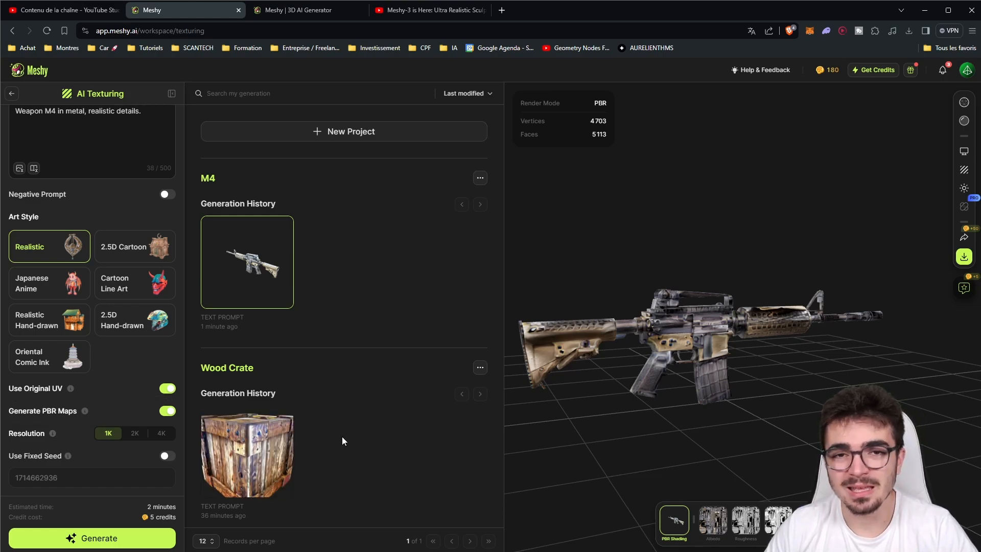
drag(608, 369, 698, 356)
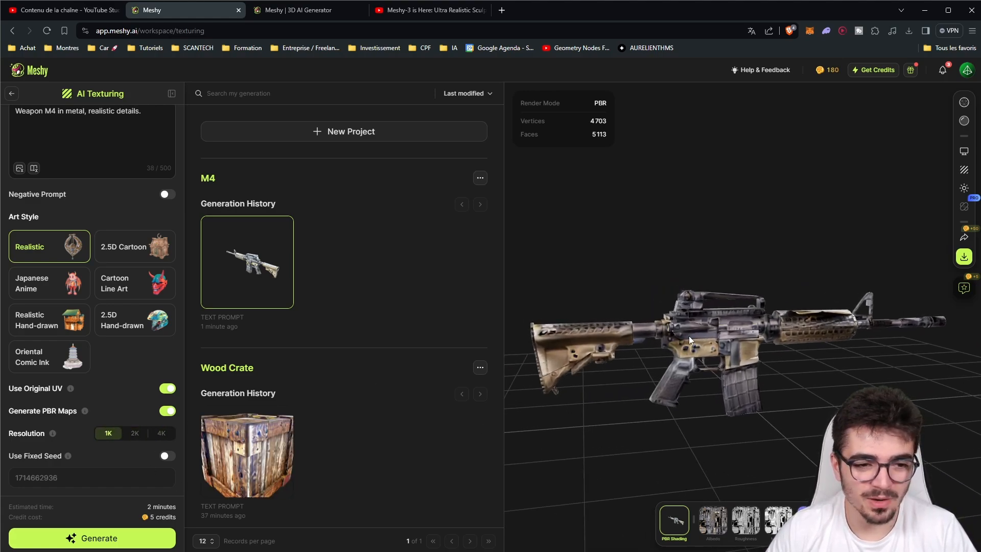
Examine the textured M4's receiver, stock, grip and magazine up close, and then view the whole rifle from the side
drag(689, 336, 669, 345)
drag(808, 384, 715, 384)
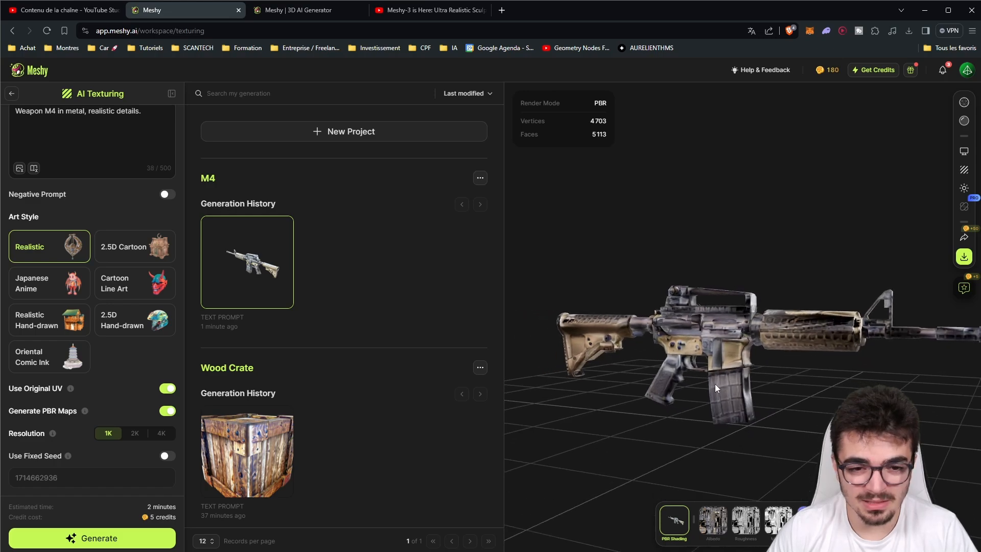
drag(643, 367, 758, 405)
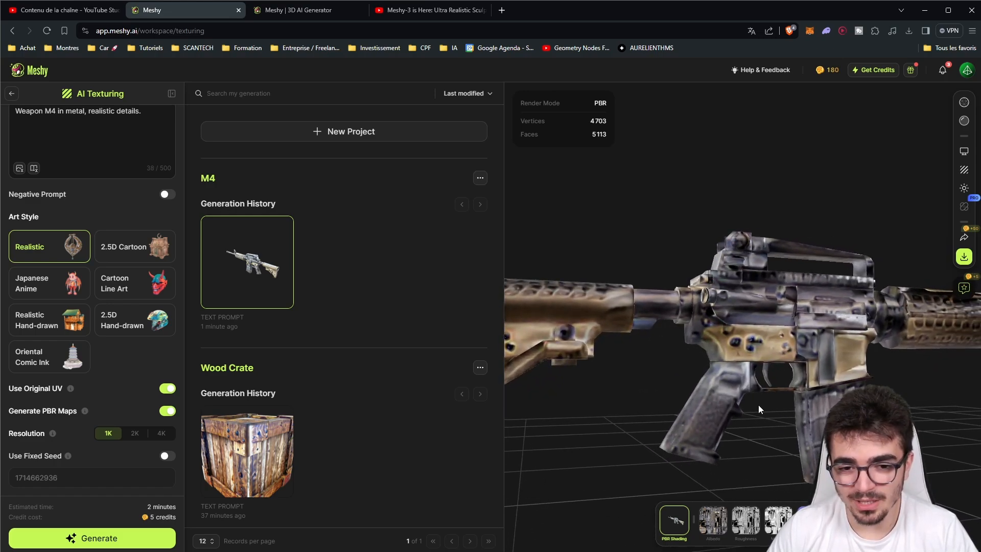
drag(813, 434, 817, 416)
right_drag(818, 416, 717, 354)
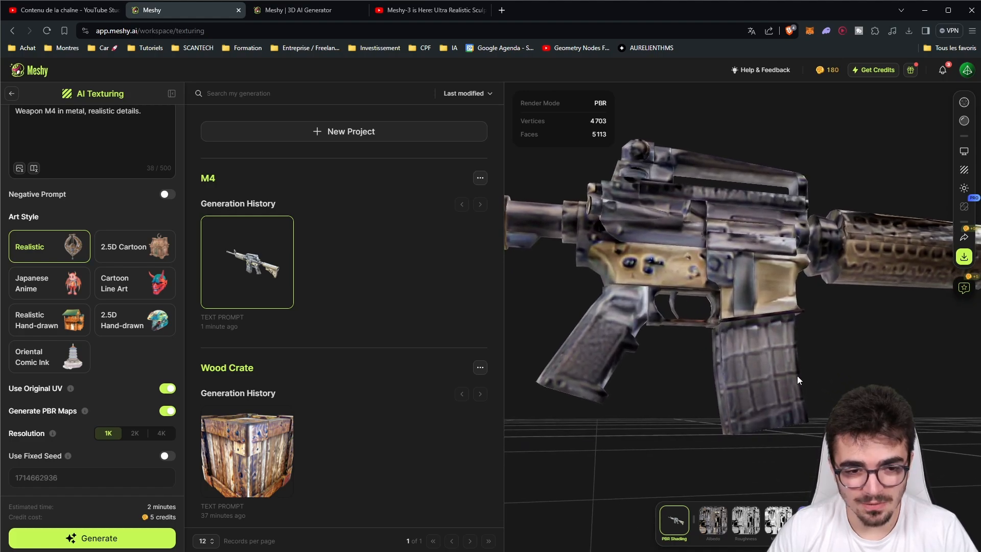
drag(671, 322, 695, 365)
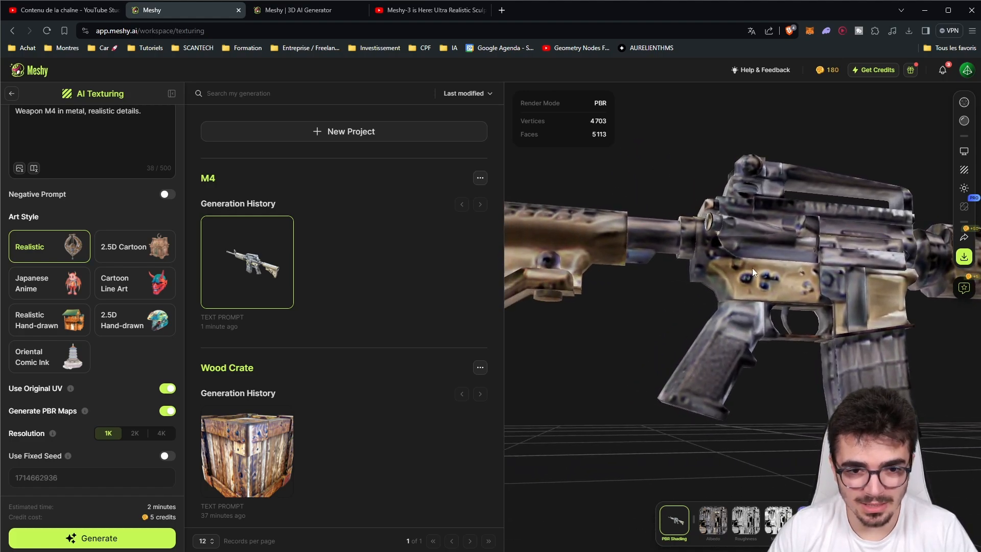
drag(752, 267, 805, 361)
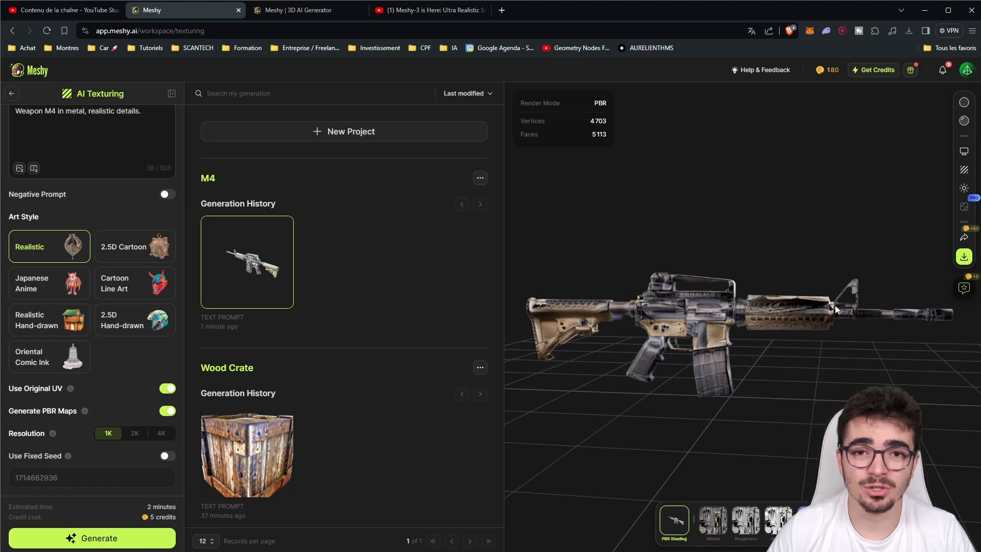
Download the textured M4 in blend format for 20 credits and save it as Weapon_M4_0502152328.blend
click(964, 256)
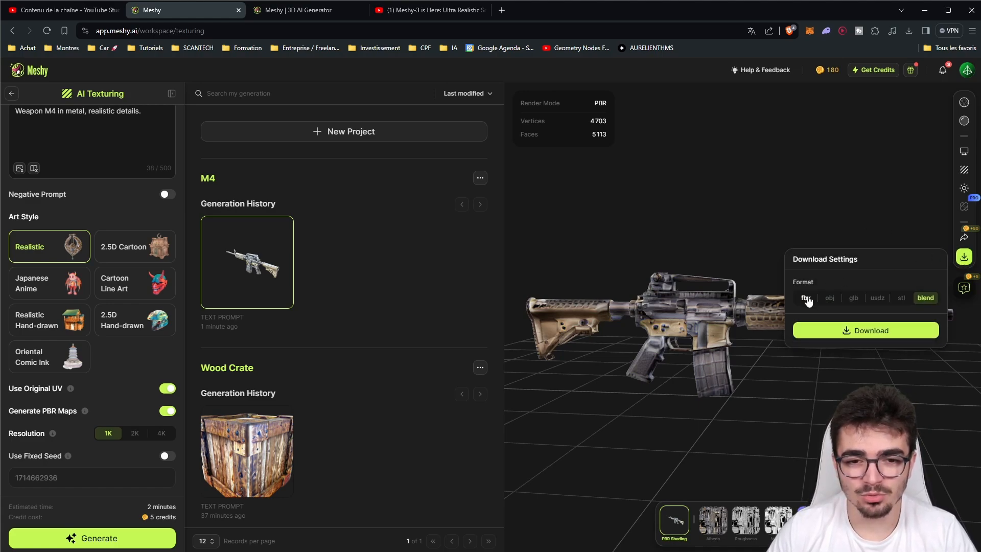
click(806, 300)
click(926, 298)
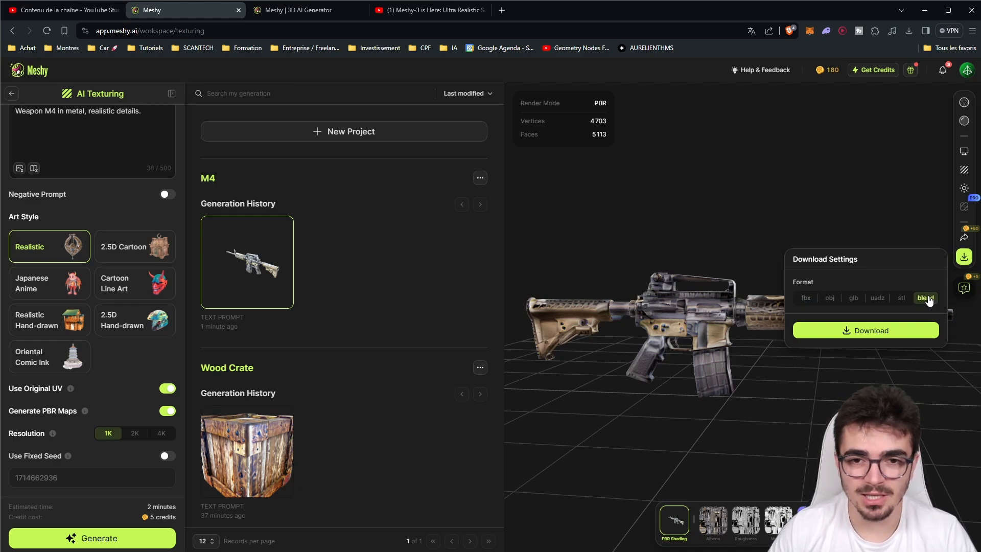
click(880, 331)
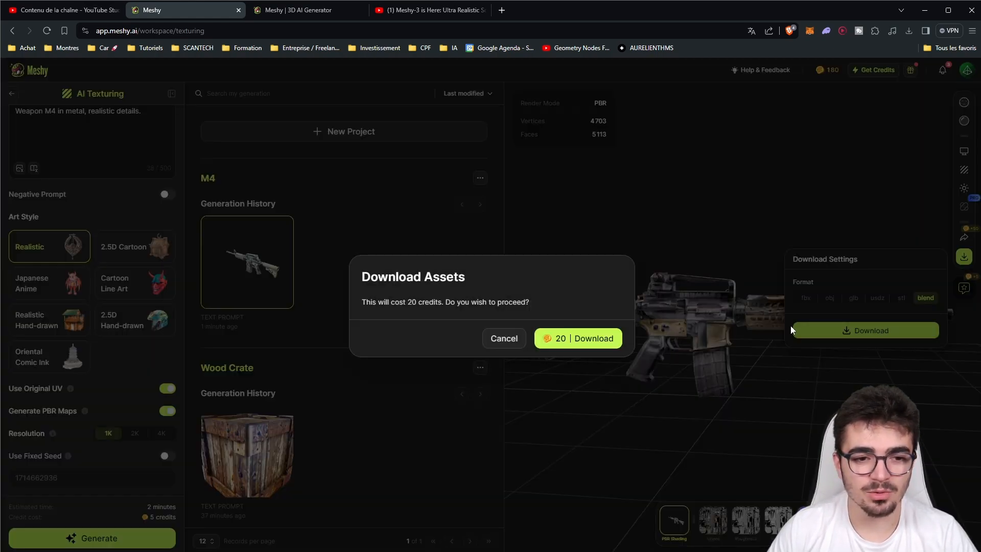
click(573, 338)
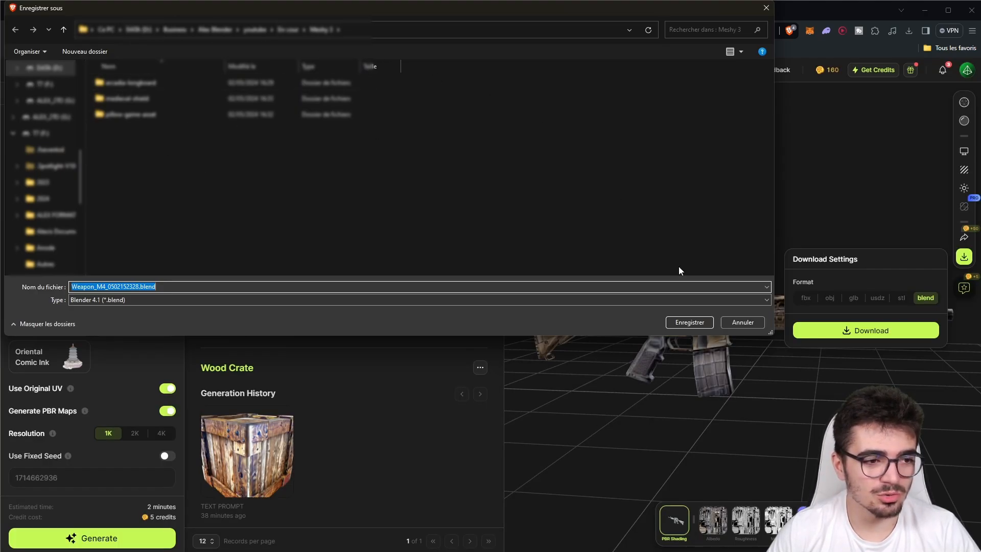
click(689, 322)
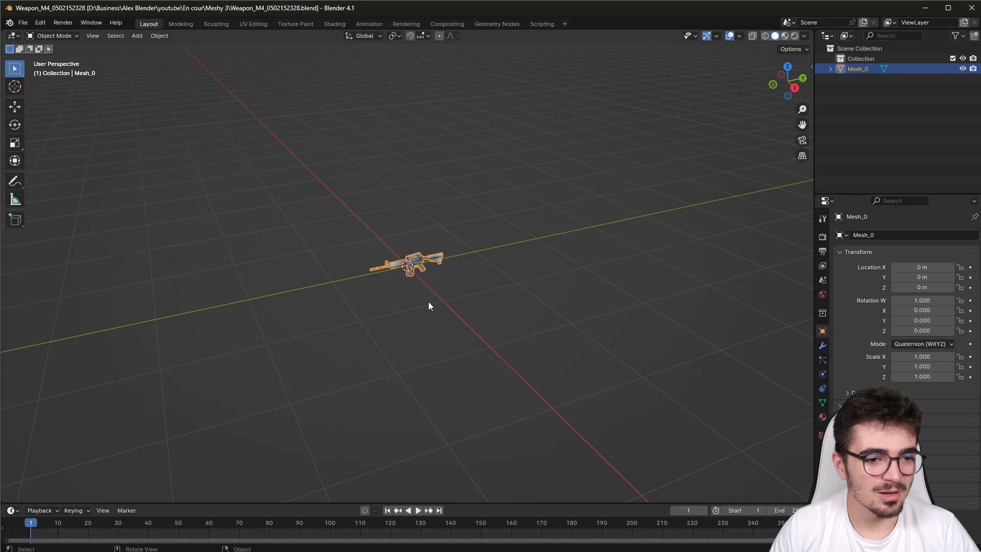
In Blender, display the downloaded rifle in Material Preview shading and inspect its texture from the opposite side
scroll(429, 302, up, 7)
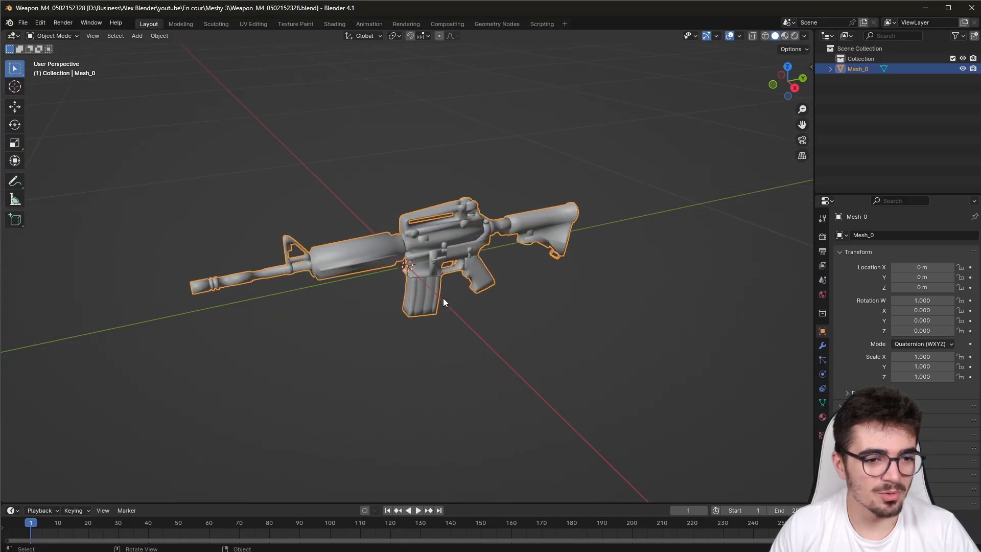
click(784, 37)
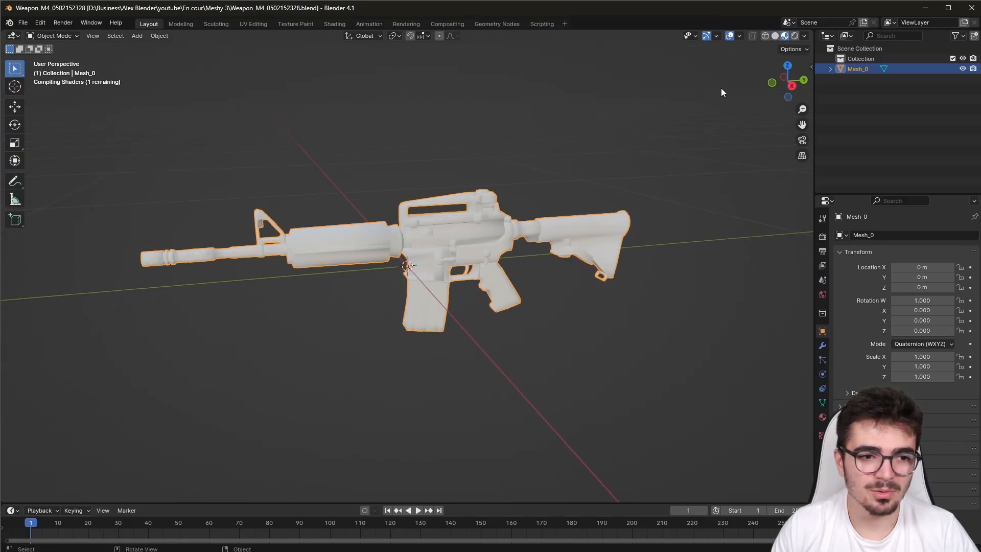
click(399, 322)
middle_drag(398, 327, 219, 348)
scroll(361, 236, up, 4)
click(391, 287)
scroll(347, 349, down, 2)
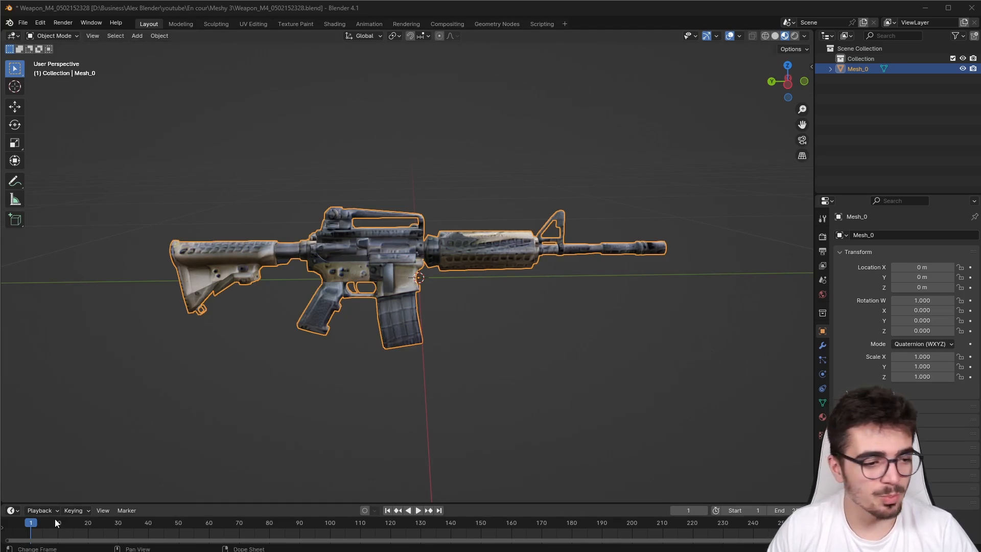
Change the timeline area into a Shader Editor and enlarge it to about half the window height
click(16, 512)
click(34, 510)
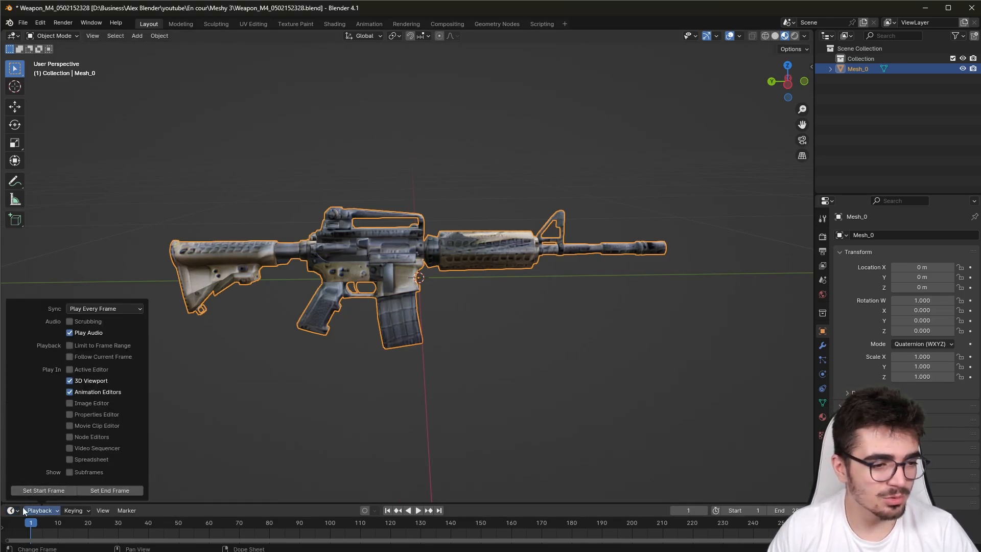
click(12, 510)
click(31, 483)
drag(98, 502, 197, 269)
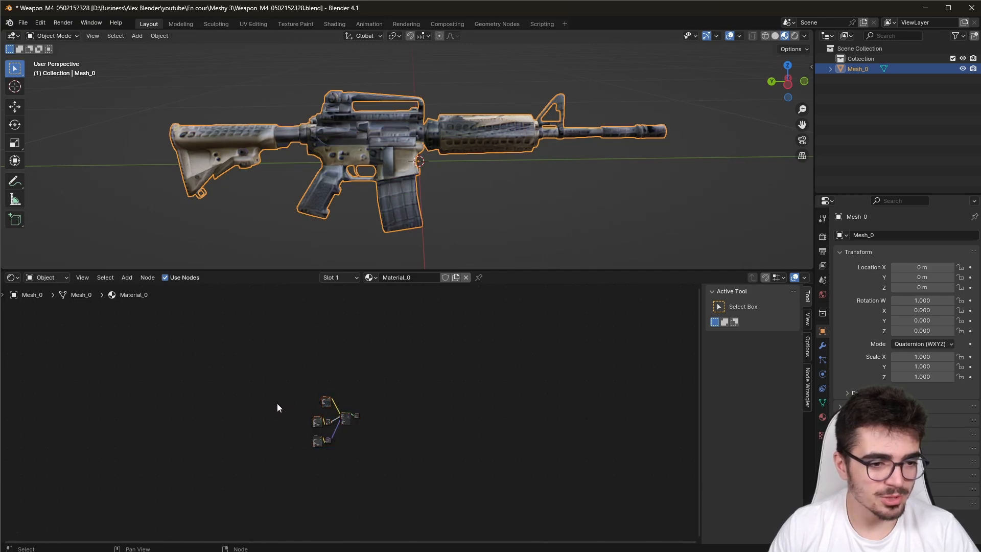
Move the Base Color node just above the Metallic Roughness node and the Normal Map texture node just below it
scroll(317, 440, up, 8)
middle_drag(297, 440, 390, 446)
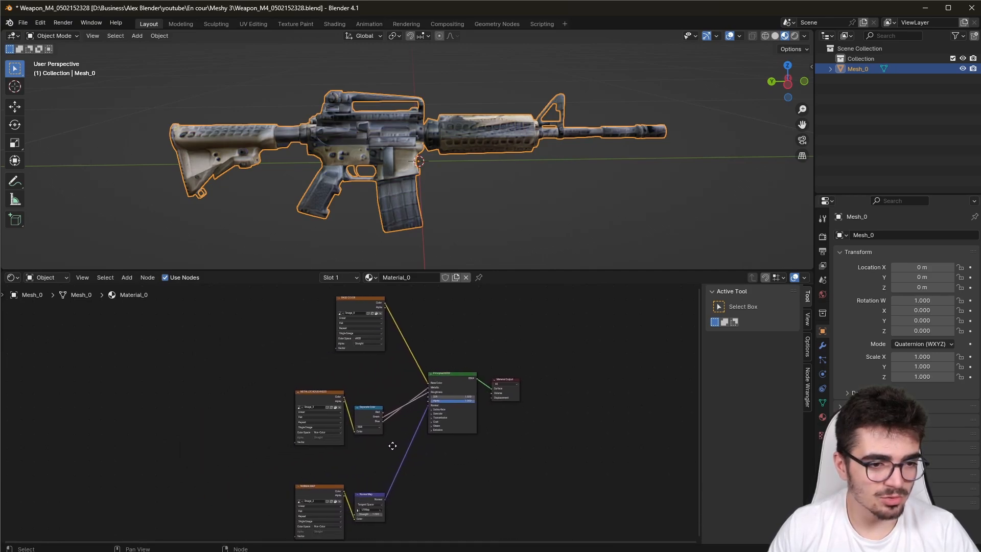
scroll(414, 477, up, 2)
drag(391, 302, 338, 352)
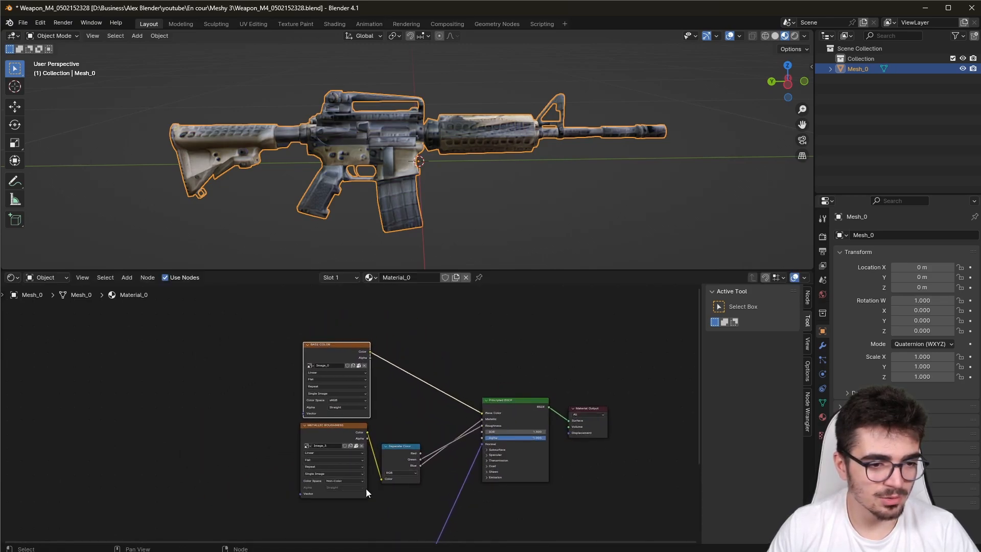
middle_drag(366, 488, 389, 396)
drag(364, 453, 366, 410)
scroll(342, 338, up, 5)
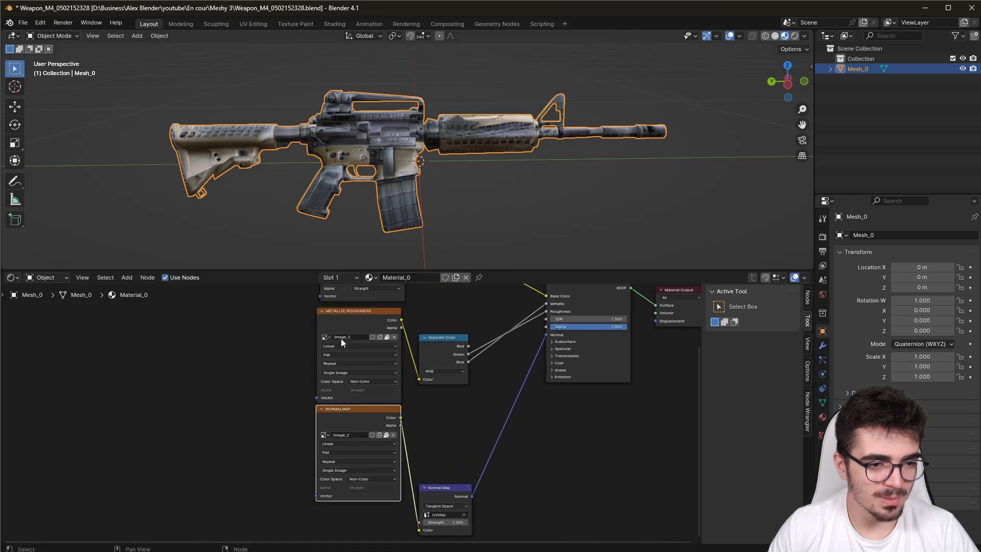
Examine the Metallic Roughness, Separate Color and Base Color nodes and their links into the Principled BSDF
drag(339, 367, 342, 366)
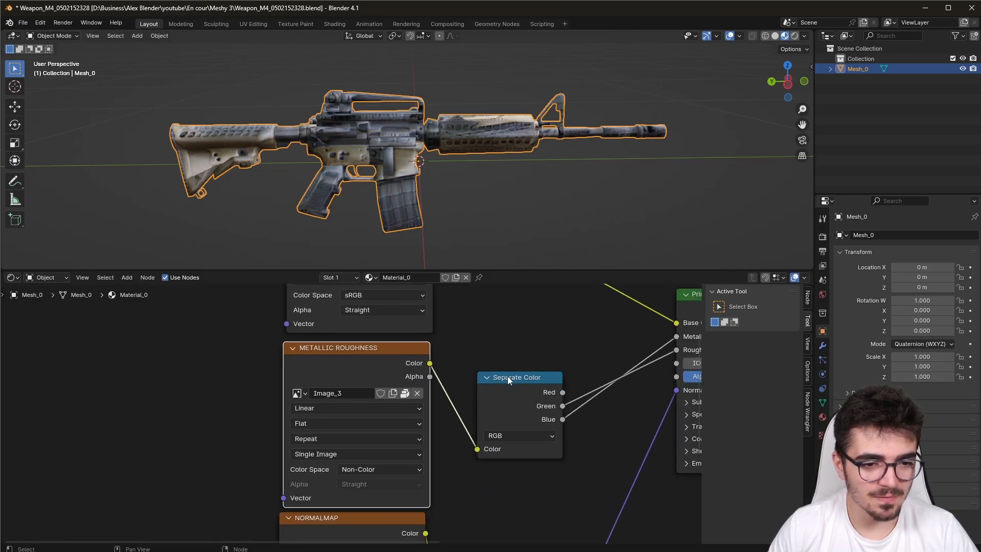
drag(506, 378, 507, 358)
middle_drag(508, 339, 409, 400)
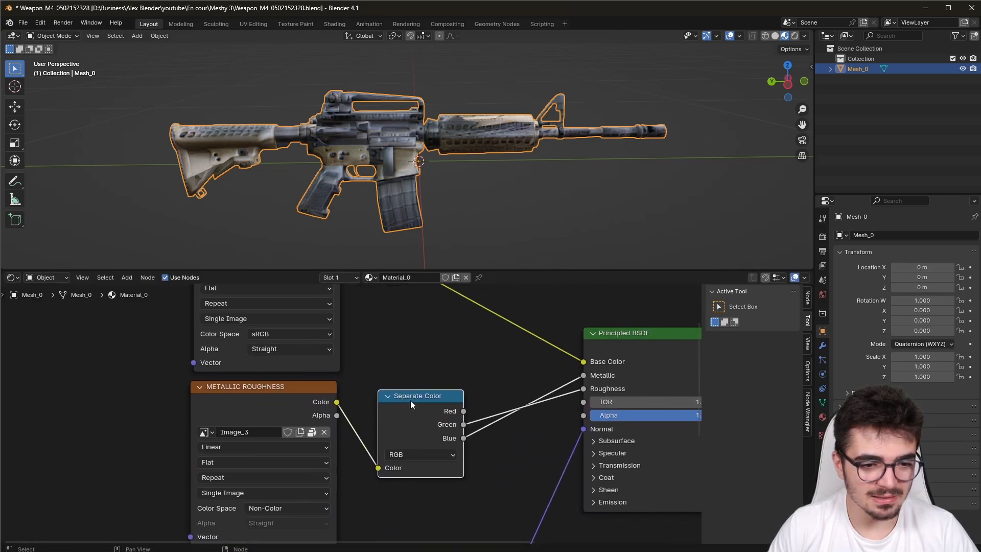
middle_drag(367, 372, 417, 478)
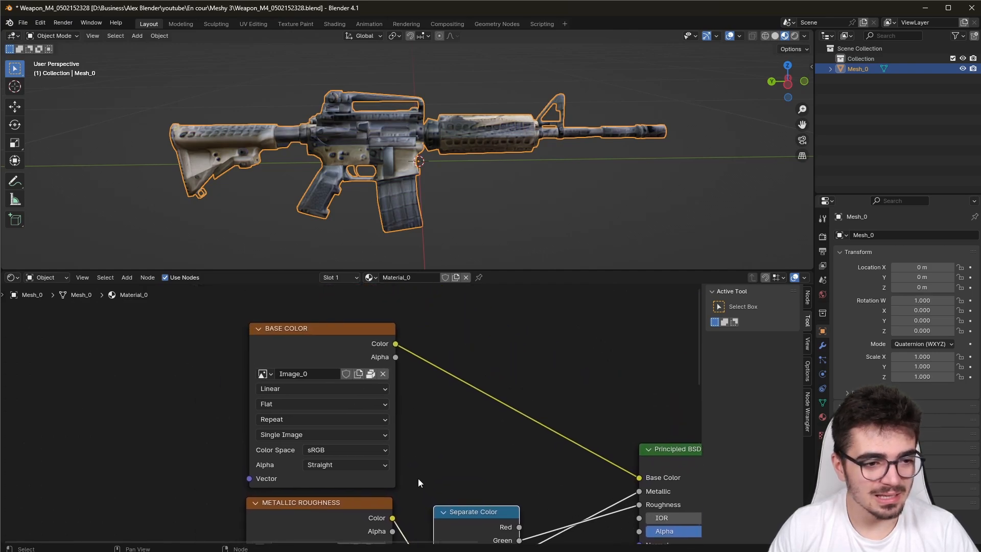
mouse_move(299, 327)
mouse_down()
mouse_move(281, 321)
mouse_move(292, 332)
mouse_move(283, 328)
mouse_up()
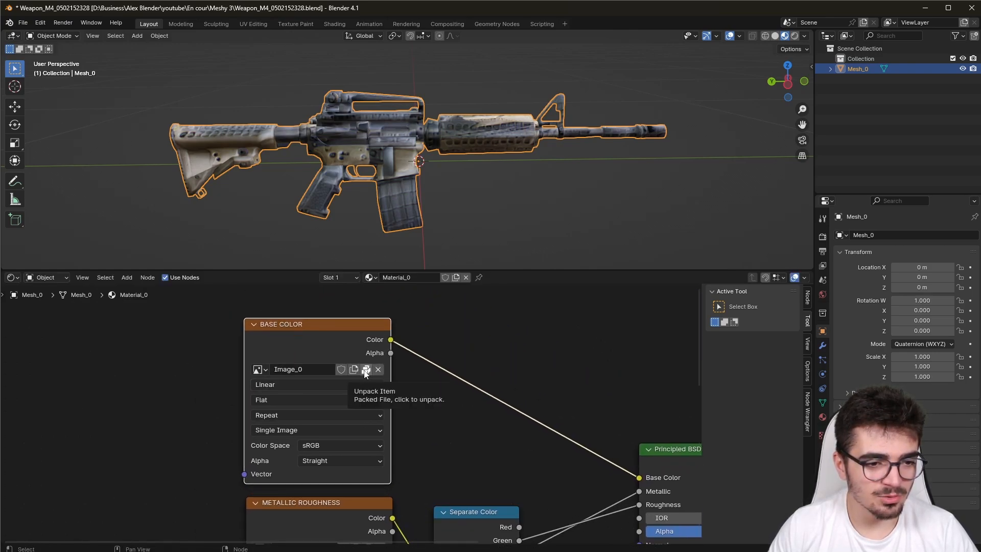
mouse_move(455, 449)
middle_down()
mouse_move(464, 412)
mouse_move(478, 478)
mouse_move(464, 335)
mouse_move(470, 456)
middle_up()
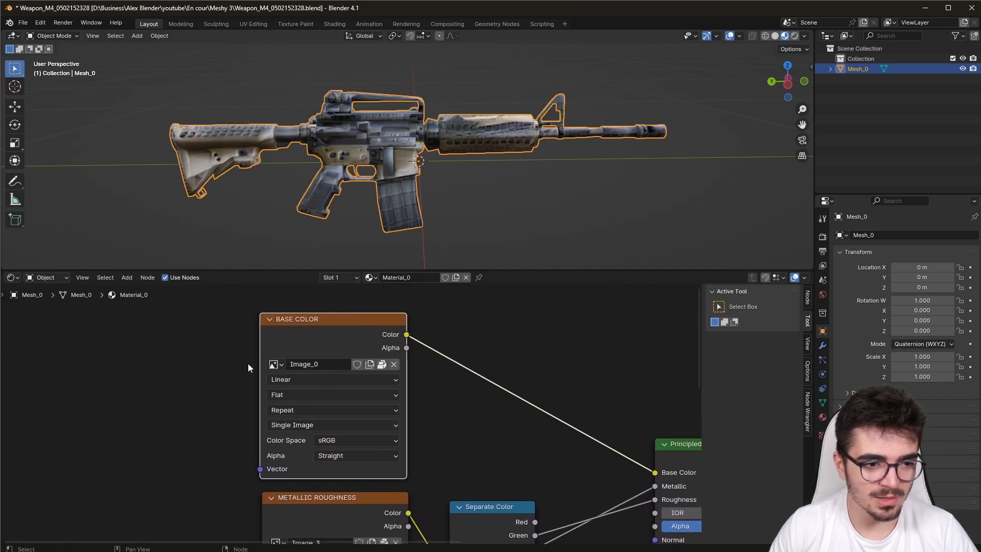
Unpack the Base Color, Metallic Roughness and Normal Map images, writing each file to the current directory
scroll(342, 367, up, 2)
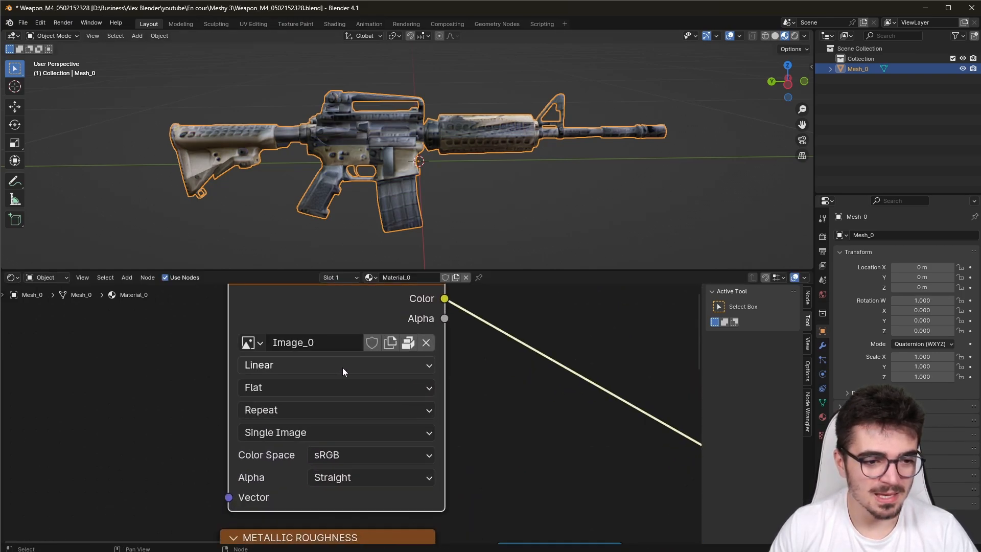
click(409, 343)
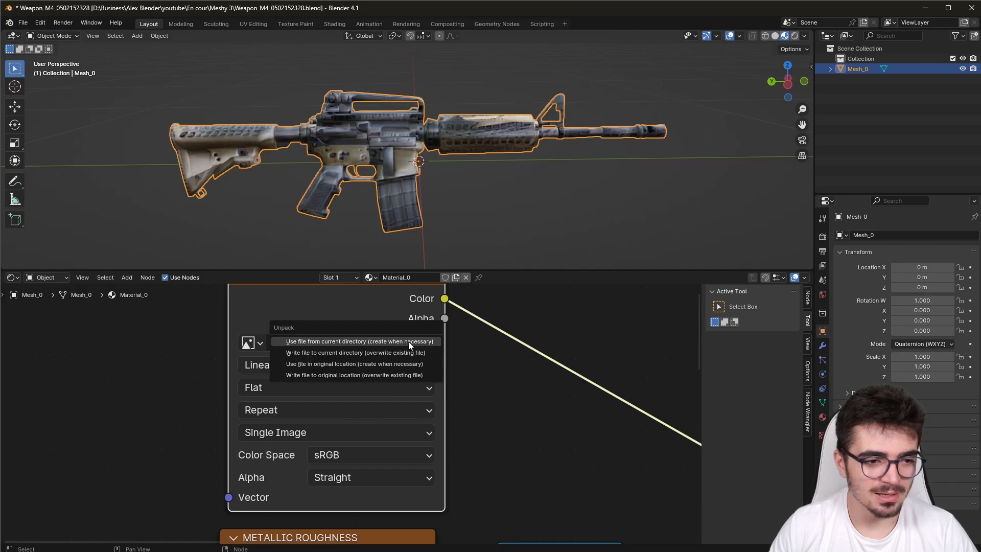
click(306, 353)
scroll(446, 506, down, 3)
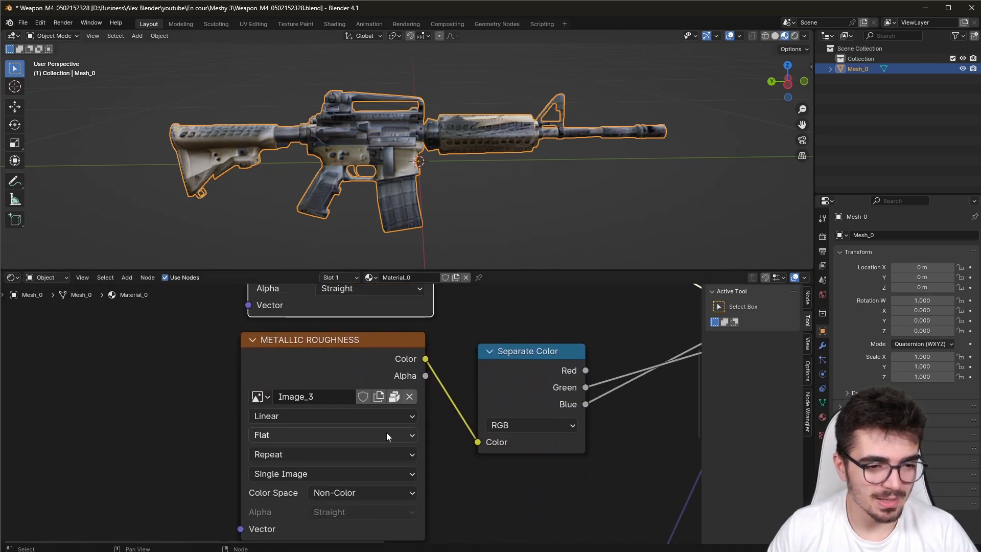
click(394, 397)
click(314, 411)
shift+scroll(480, 433, down, 5)
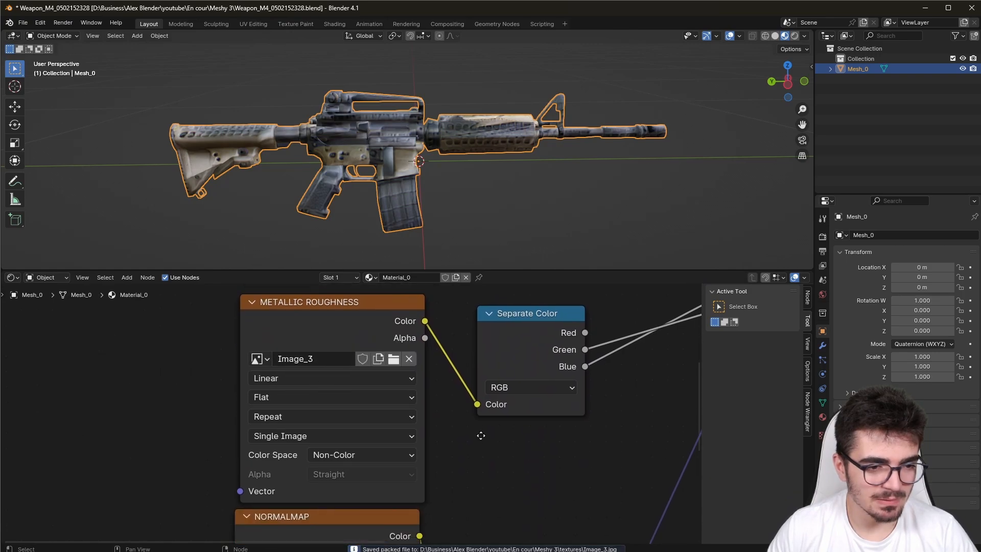
click(384, 400)
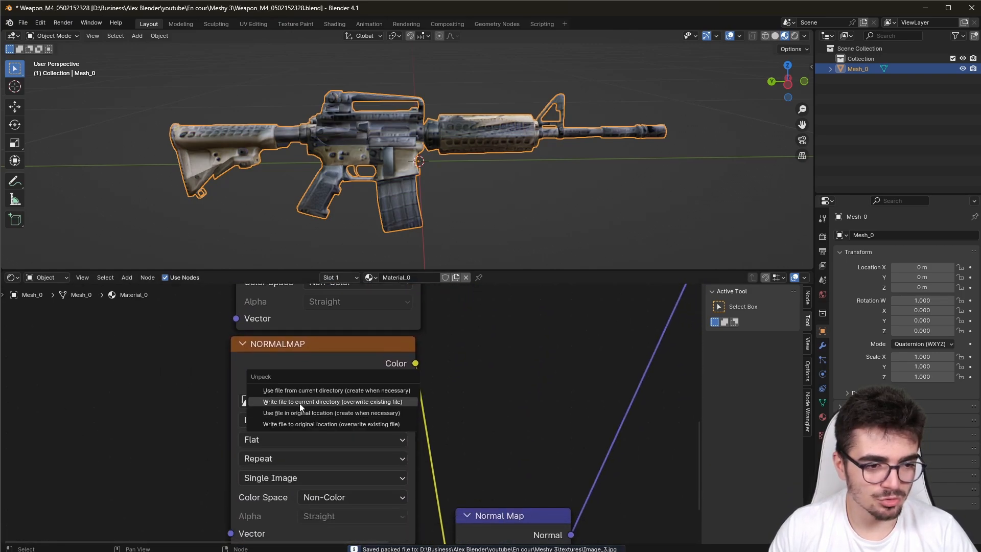
click(300, 403)
Switch to File Explorer, open the textures folder in Meshy 3, and preview the unpacked texture images
key(alt+Tab)
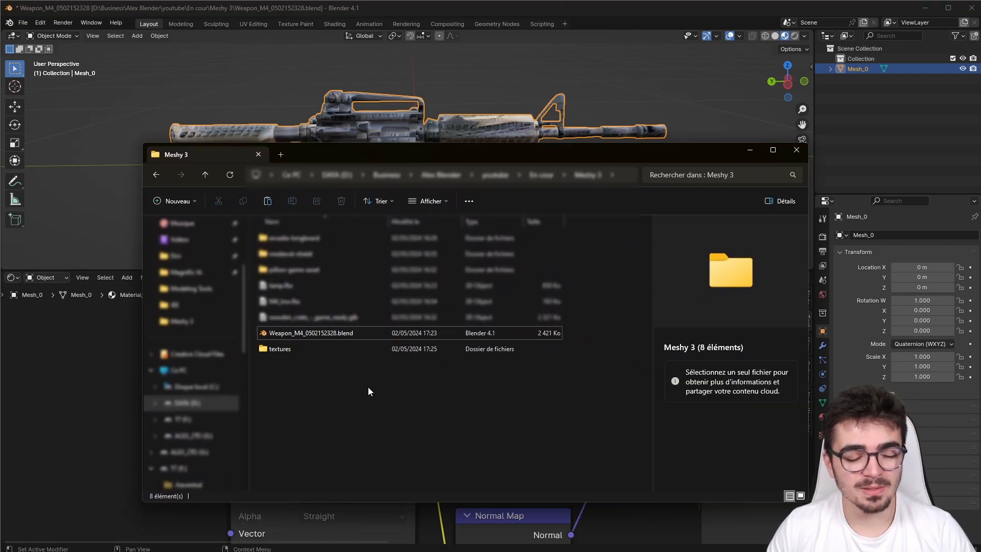
double_click(280, 349)
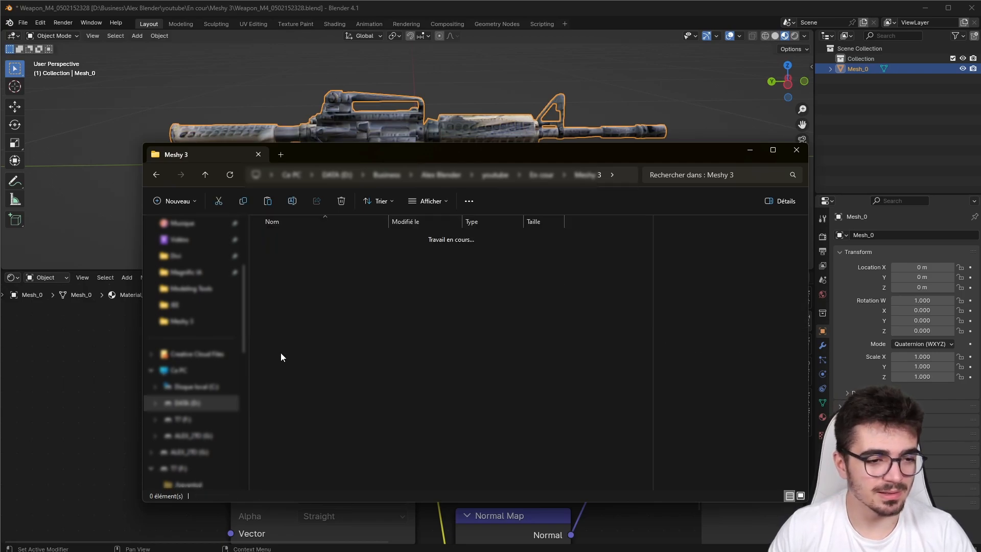
click(281, 238)
click(344, 242)
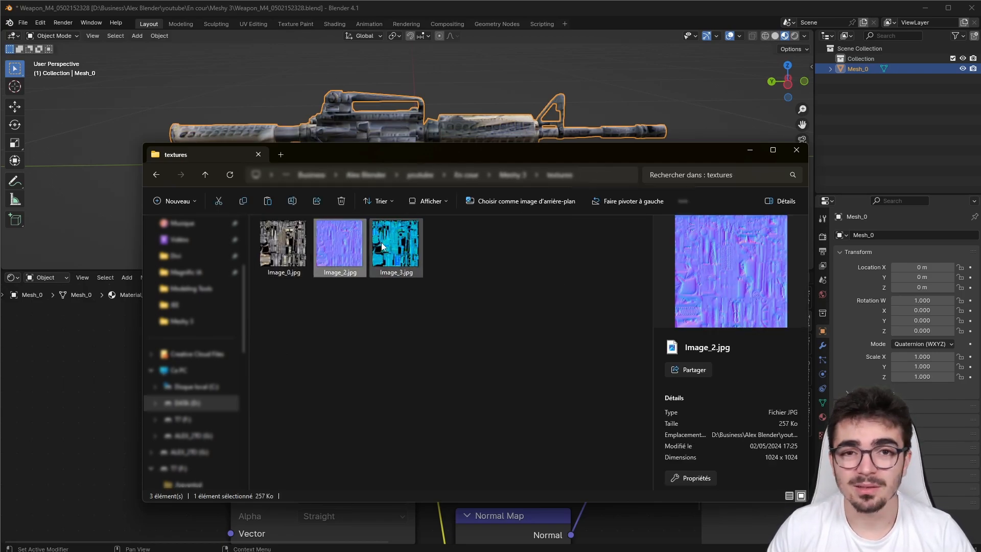
click(404, 243)
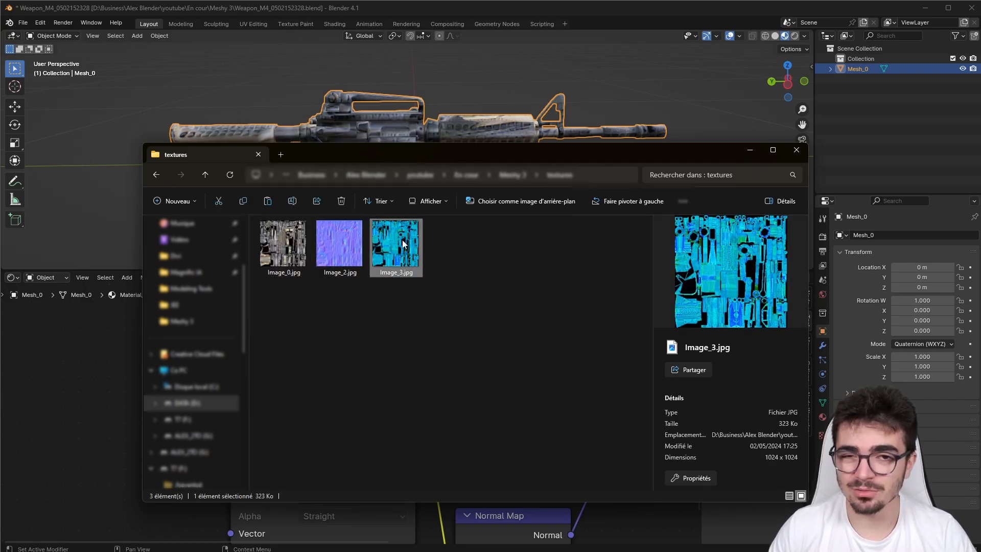
click(563, 326)
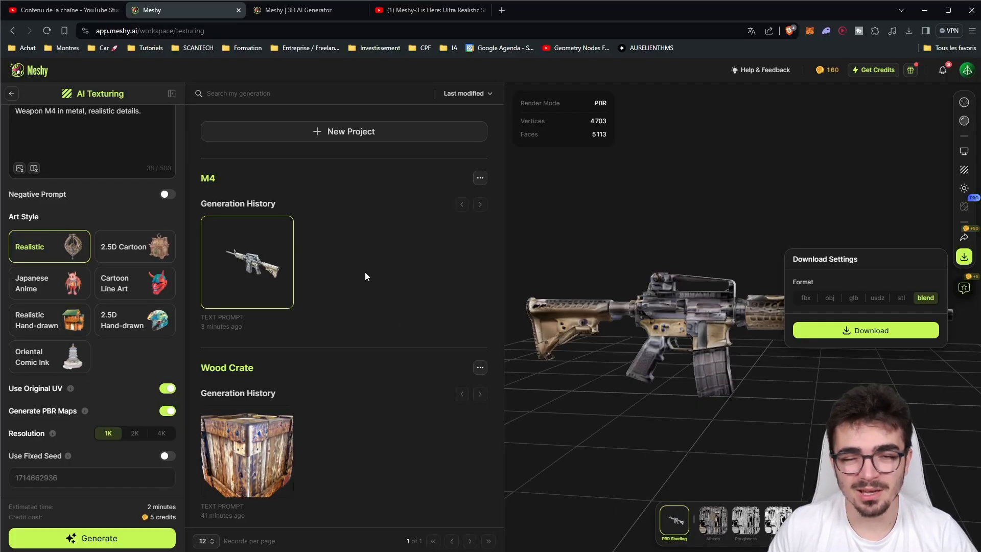
Create a new AI Texturing project named "Viking Shield" with the model file SM_Medieval_Shield.fbx uploaded
scroll(106, 329, up, 2)
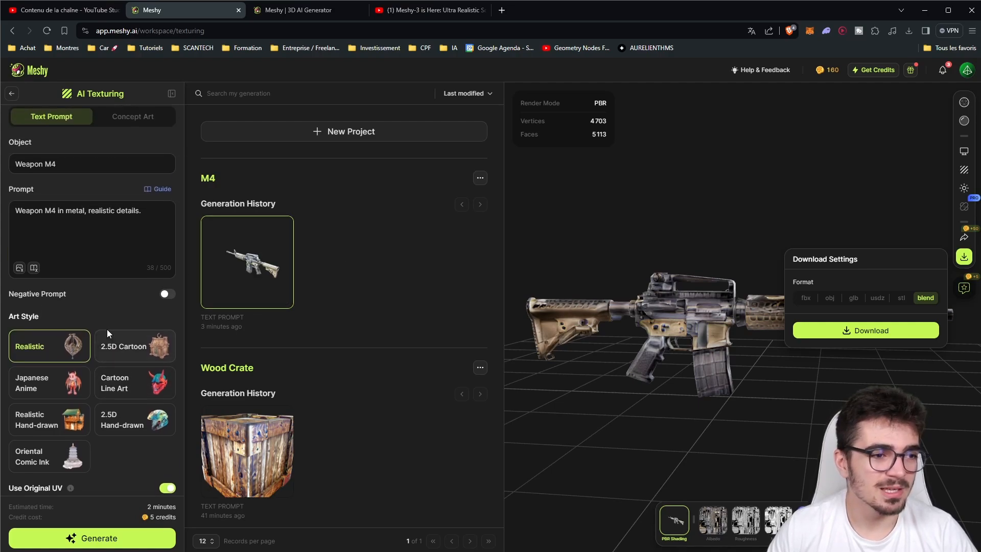
click(378, 268)
click(377, 136)
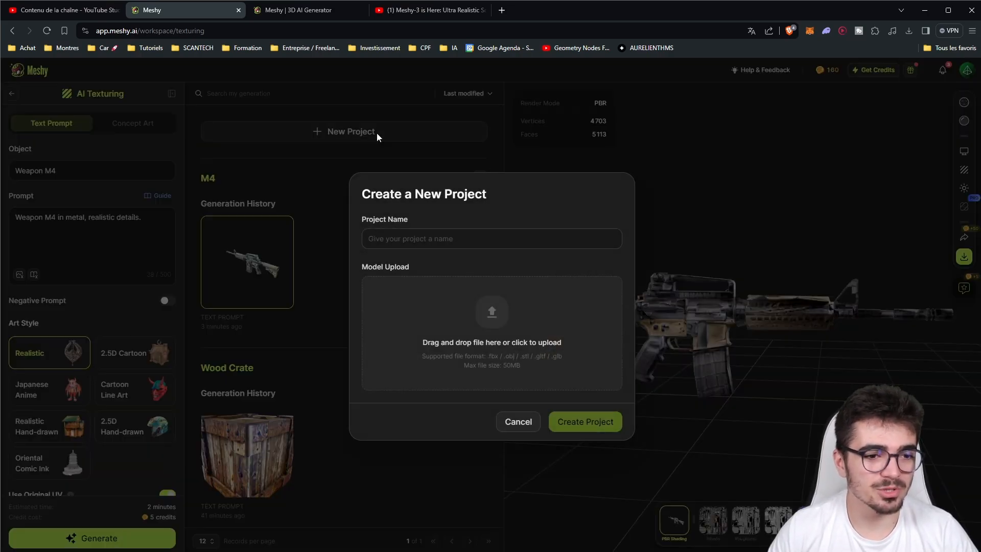
drag(377, 136, 460, 331)
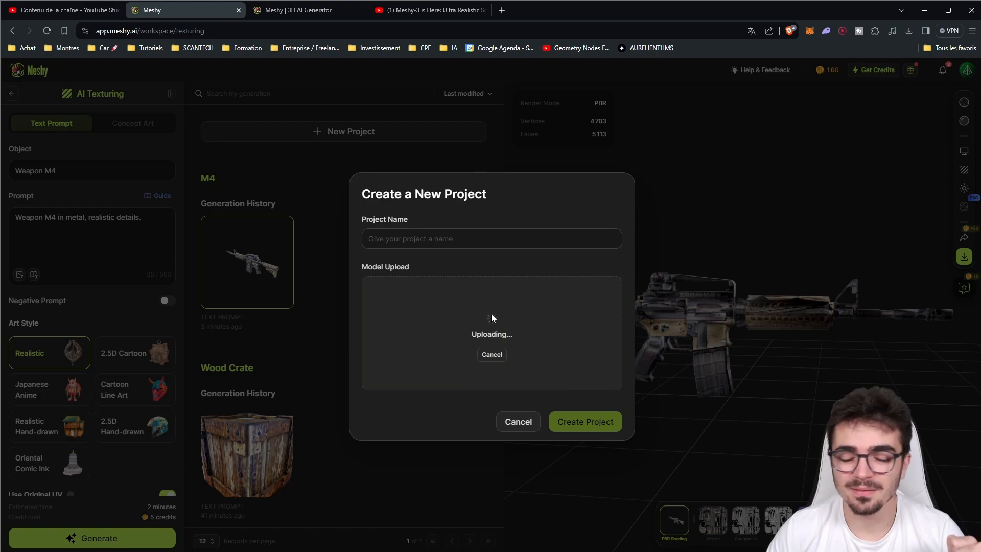
click(393, 240)
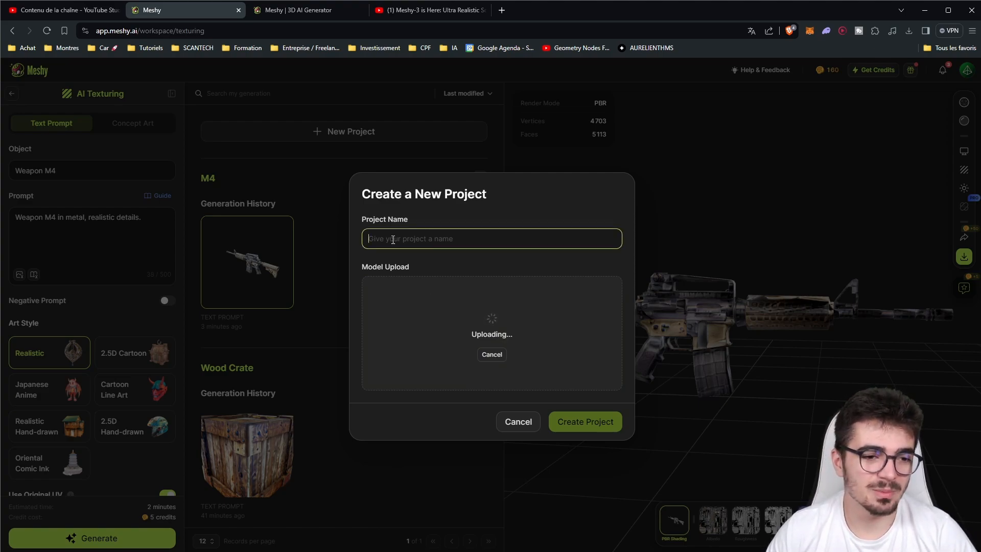
text(Viking Shield)
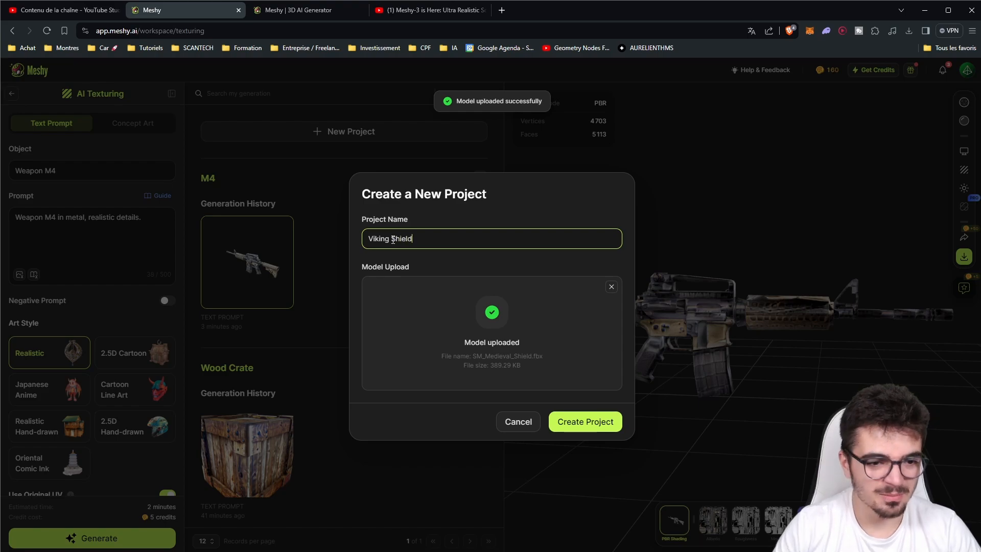
click(596, 423)
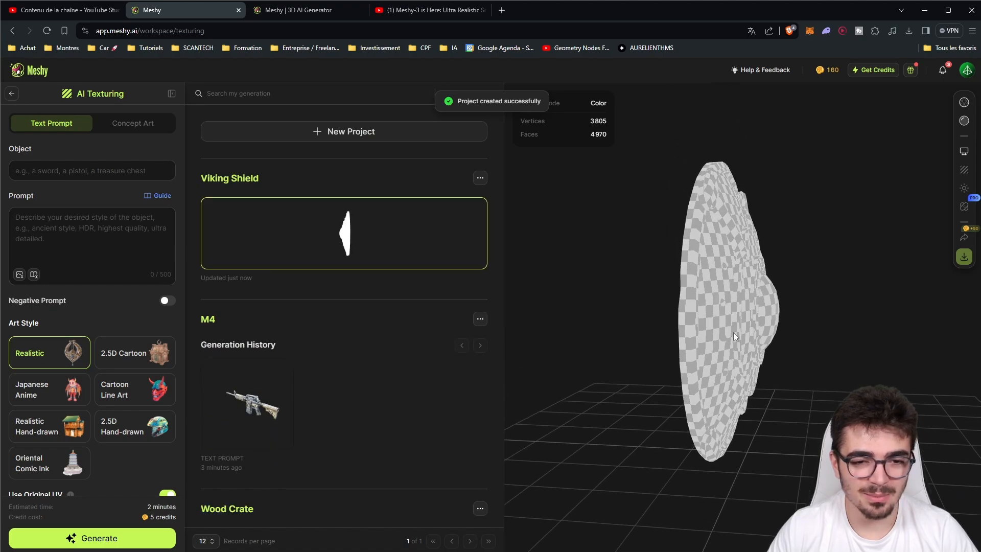
Turn the untextured shield to show its front face and describe the object as "Viking shield"
drag(733, 332, 709, 314)
click(36, 172)
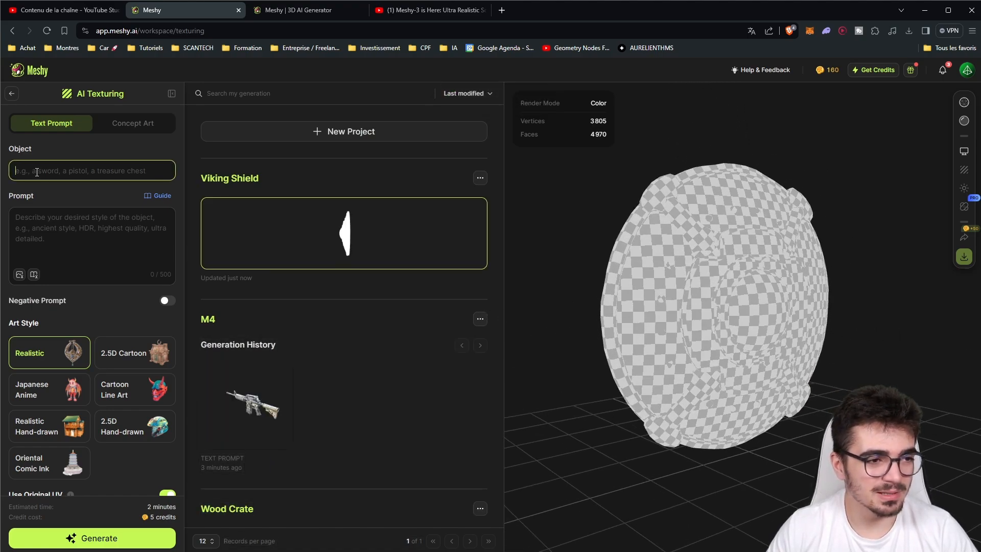
text(Viking shield)
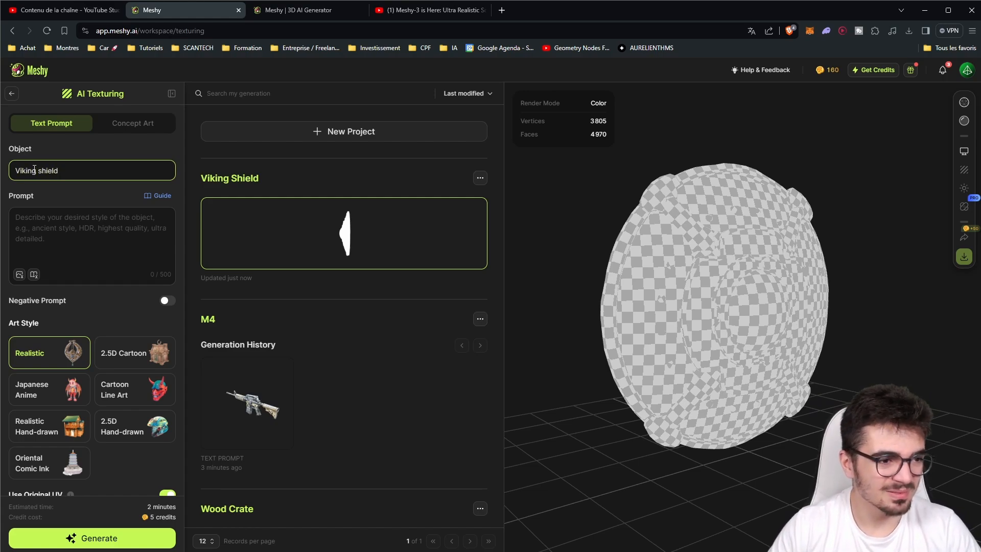
Generate the shield's texture in the 2.5D Cartoon art style from the prompt "viking shield, with metal details and wood."
click(72, 231)
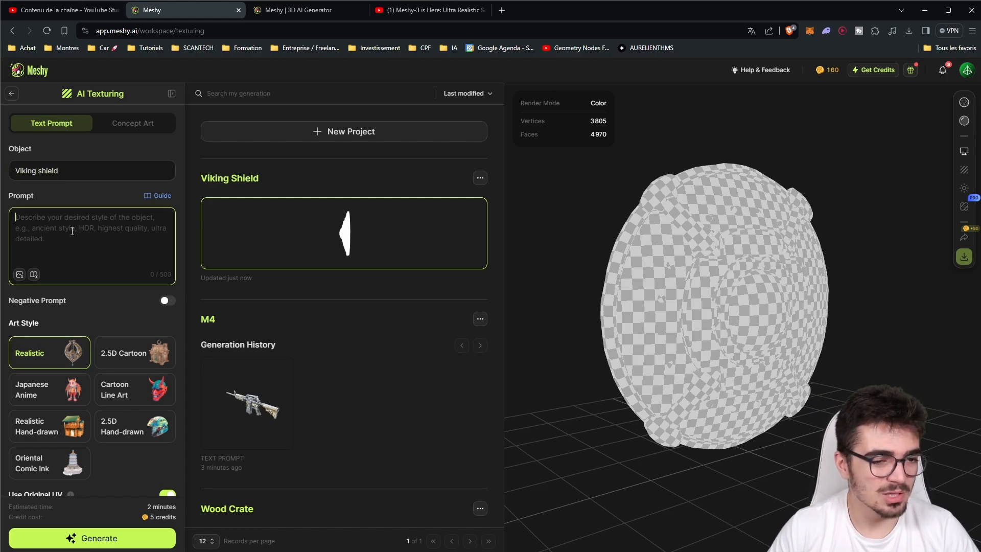
click(31, 395)
click(36, 361)
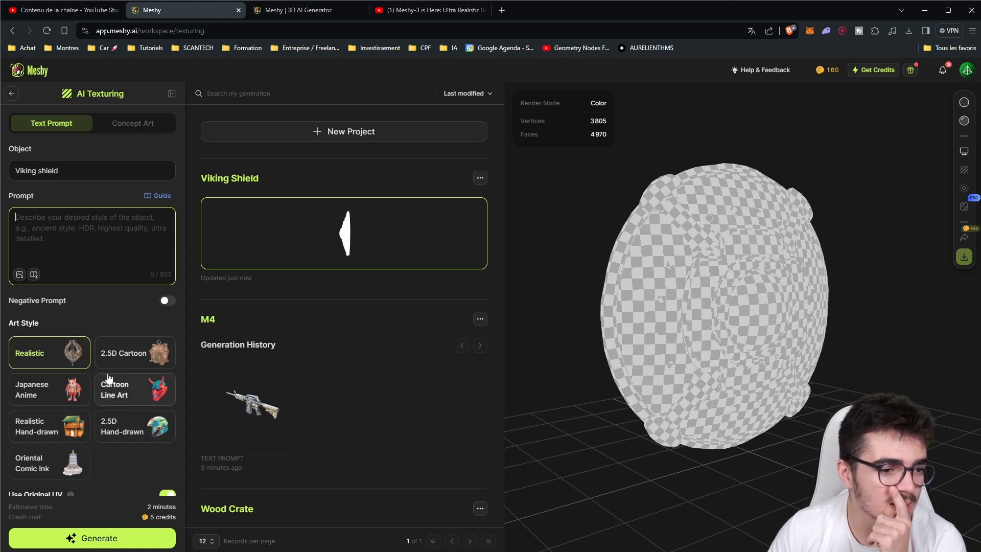
scroll(263, 407, down, 6)
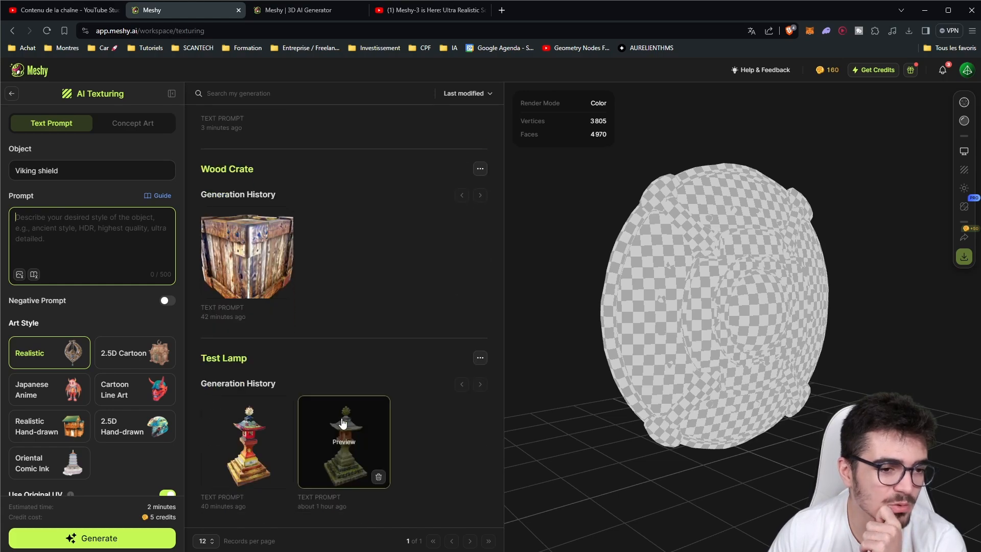
scroll(390, 351, up, 6)
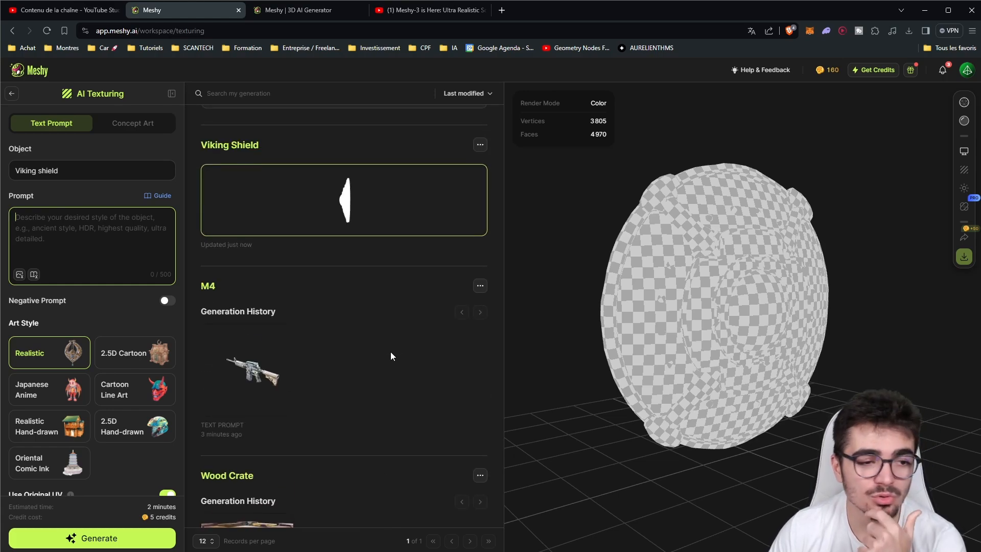
click(139, 359)
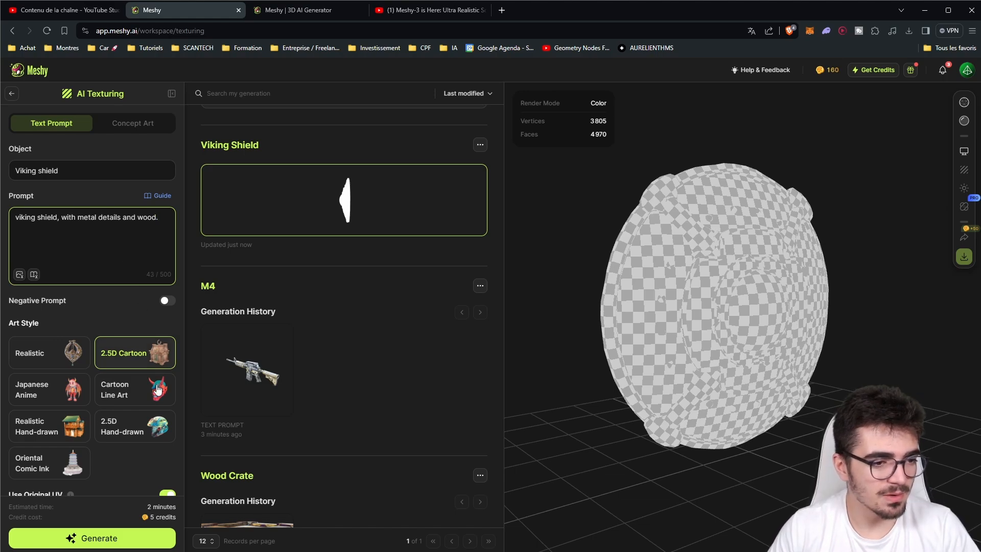
click(76, 538)
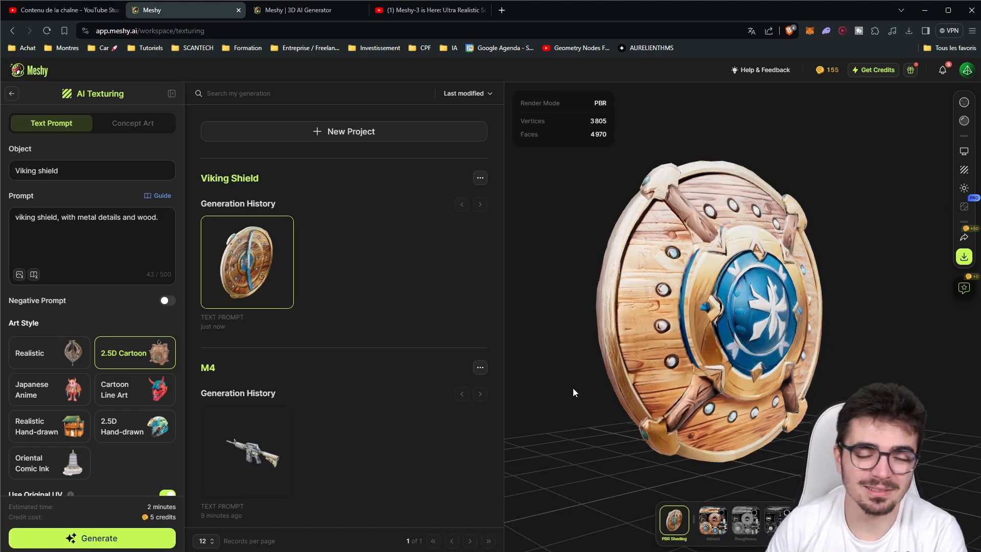
Examine the textured Viking shield from the front and back, and review its generation settings
drag(803, 370, 522, 379)
scroll(153, 361, down, 2)
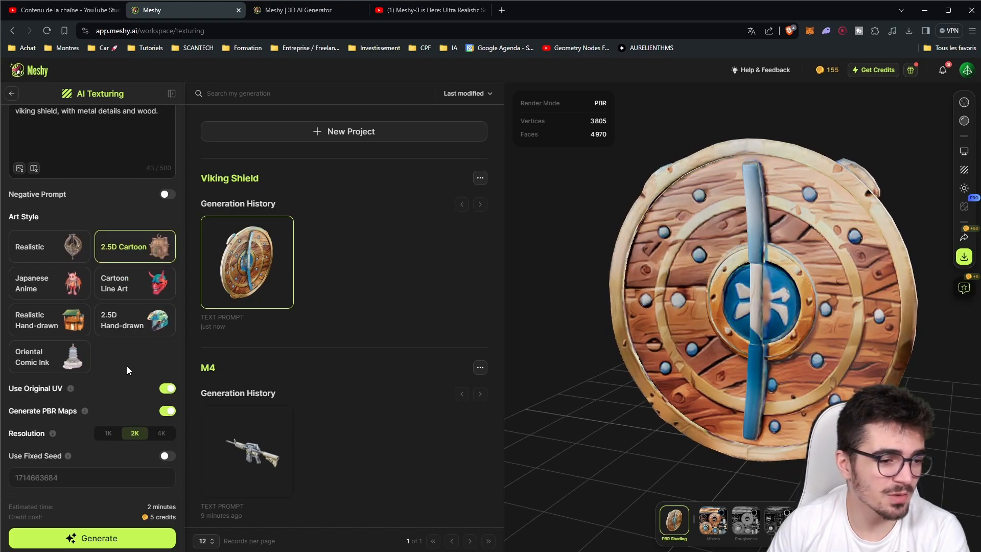
scroll(122, 437, up, 2)
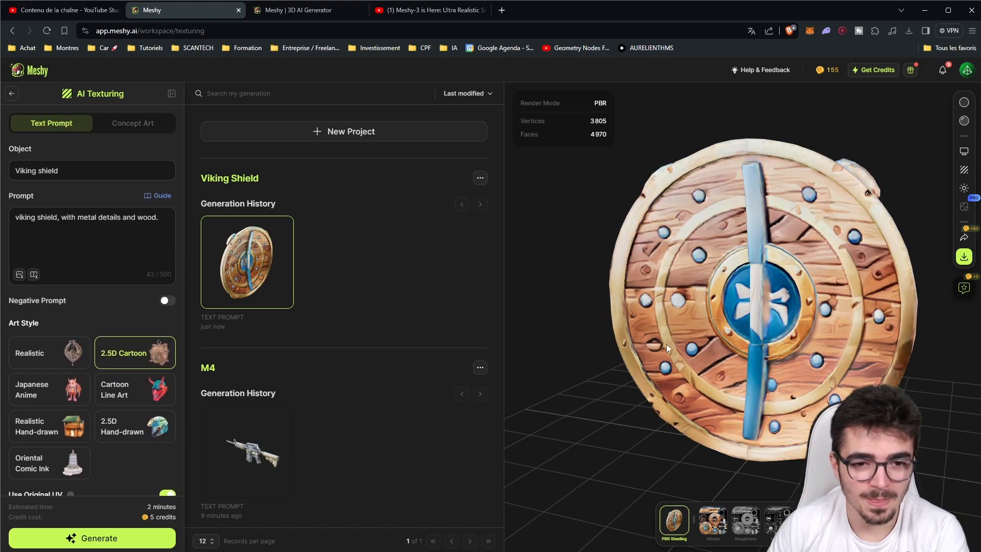
drag(666, 345, 745, 375)
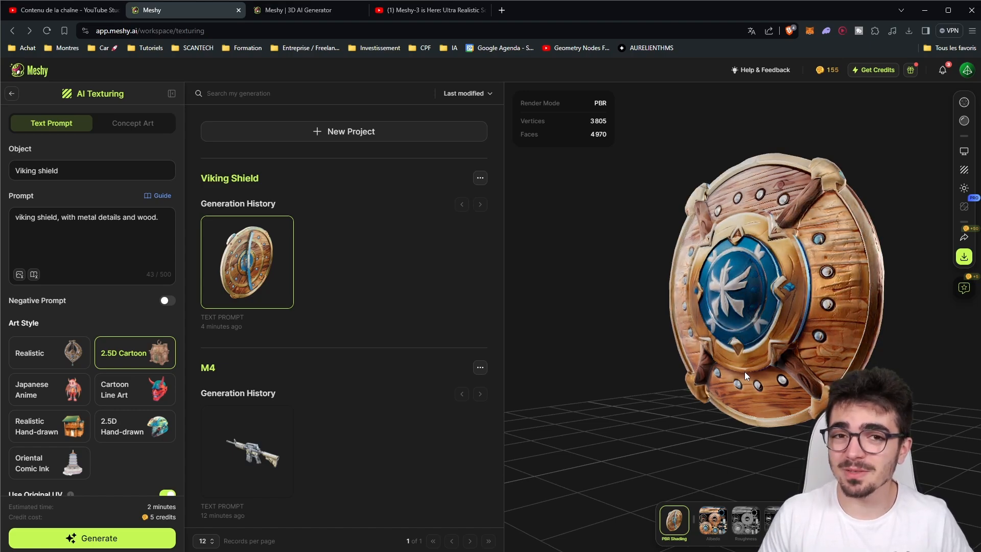